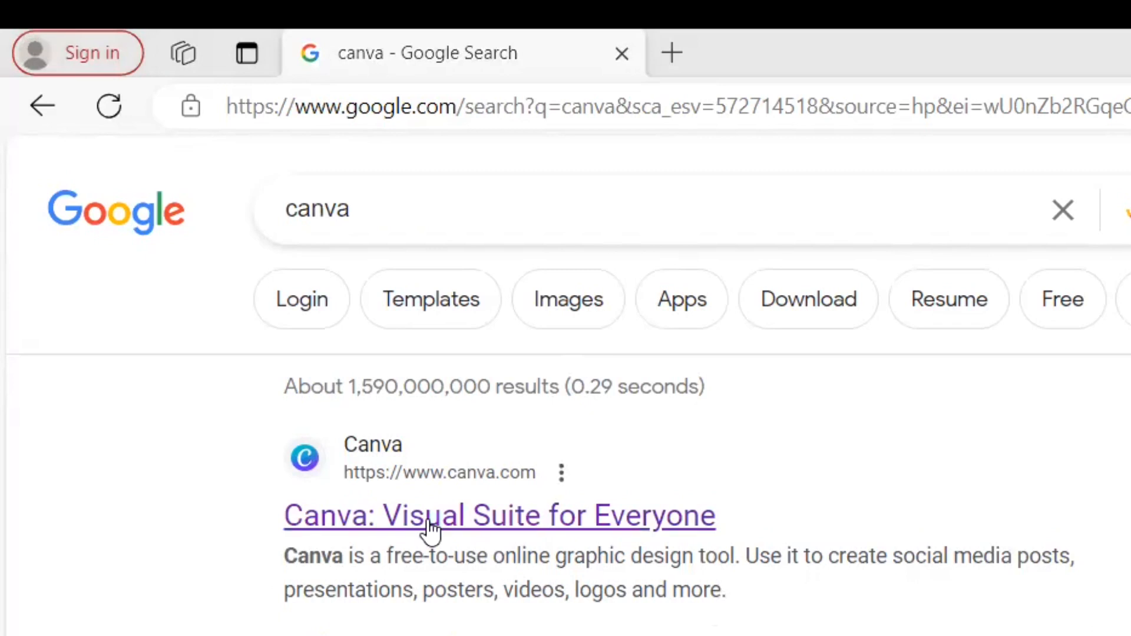
- Open Canva from the Google search results and search its templates for "youtube intro video"
{"action": "left_click", "coordinate": [428, 524]}
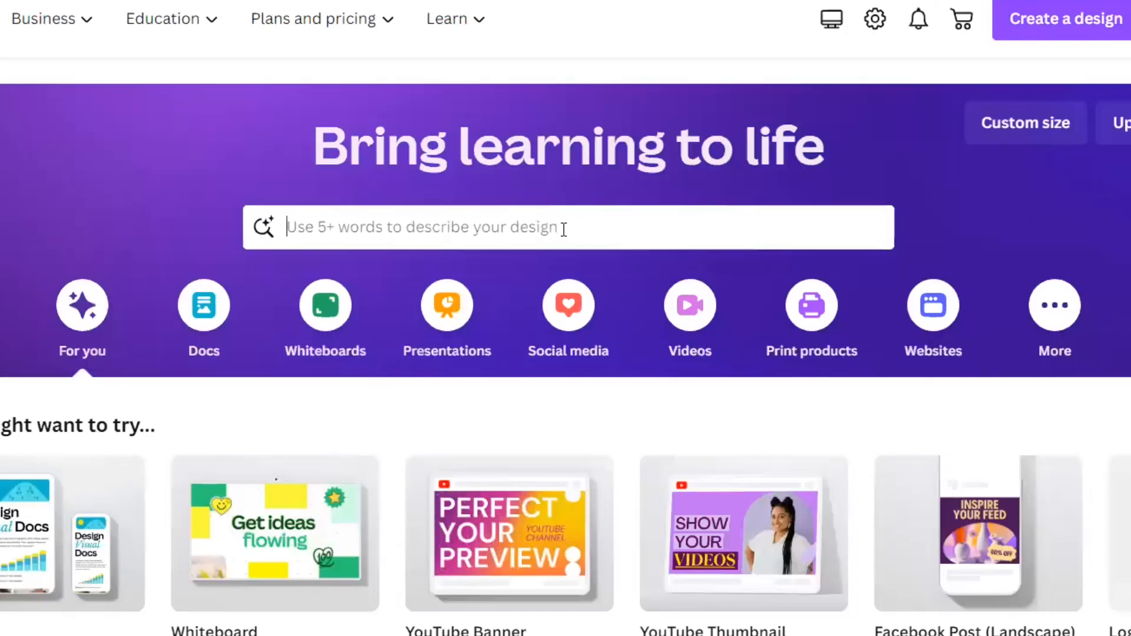
{"action": "left_click", "coordinate": [564, 230]}
{"action": "type", "text": "yout"}
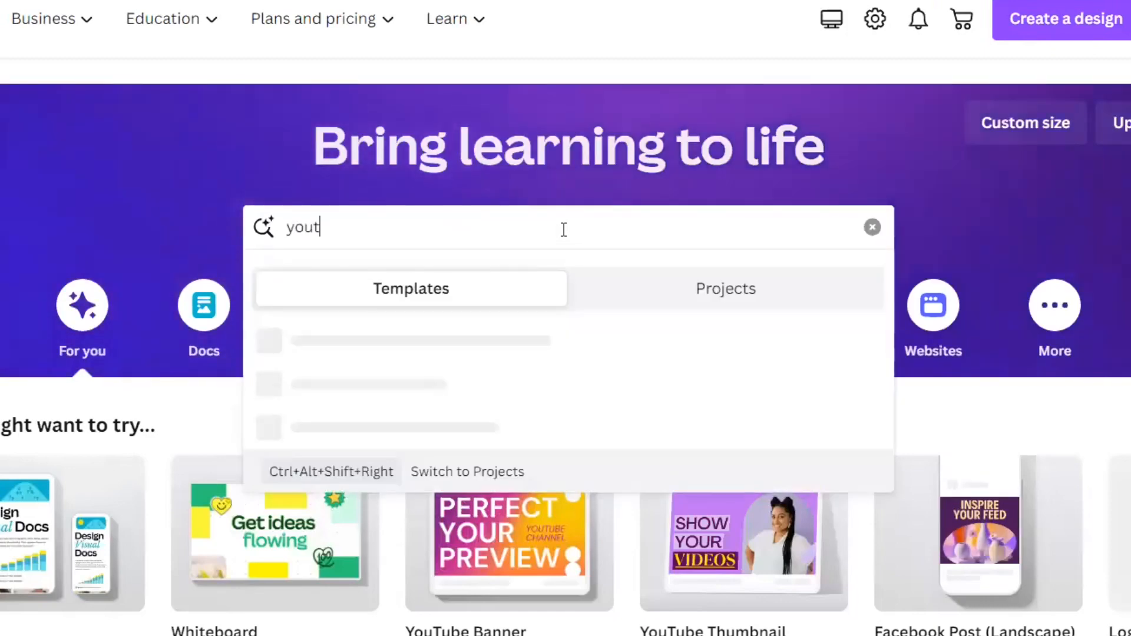
{"action": "type", "text": "ube int"}
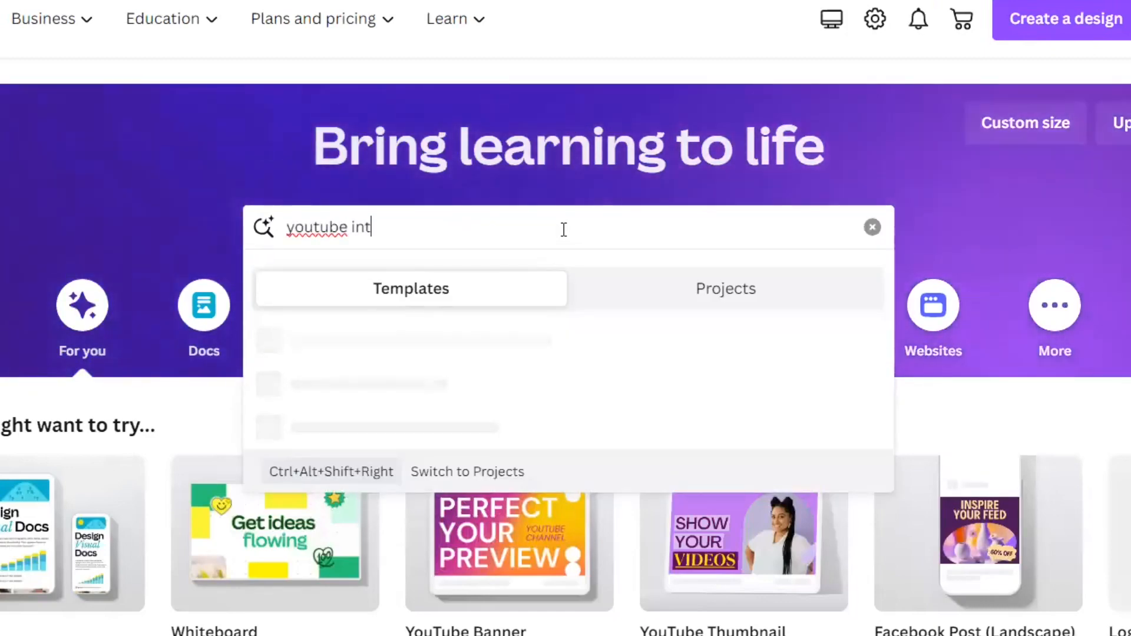
{"action": "type", "text": "ro video"}
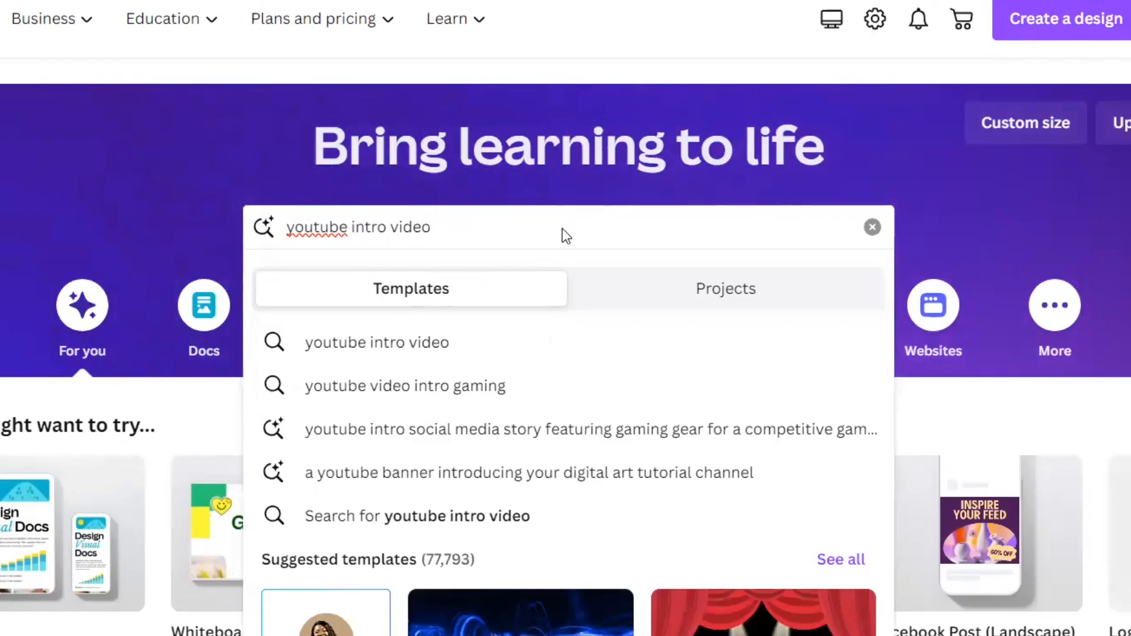
{"action": "key", "text": "Return"}
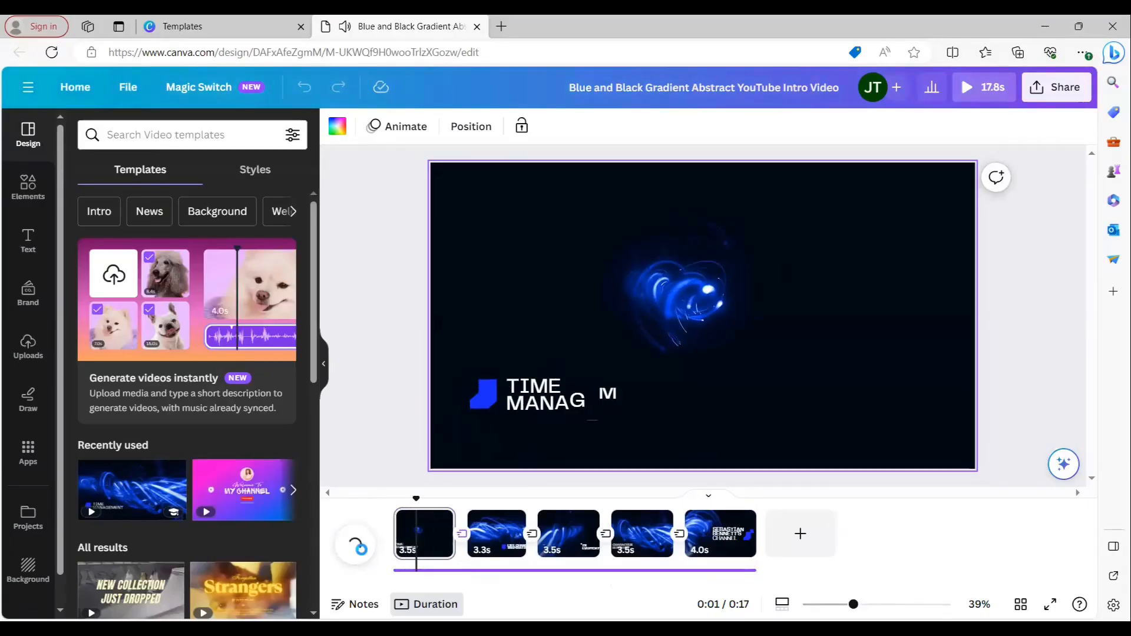
- Apply the "Welcome To My Channel Youtube Opening Video" template to the first page and play it back
{"action": "left_click", "coordinate": [362, 549]}
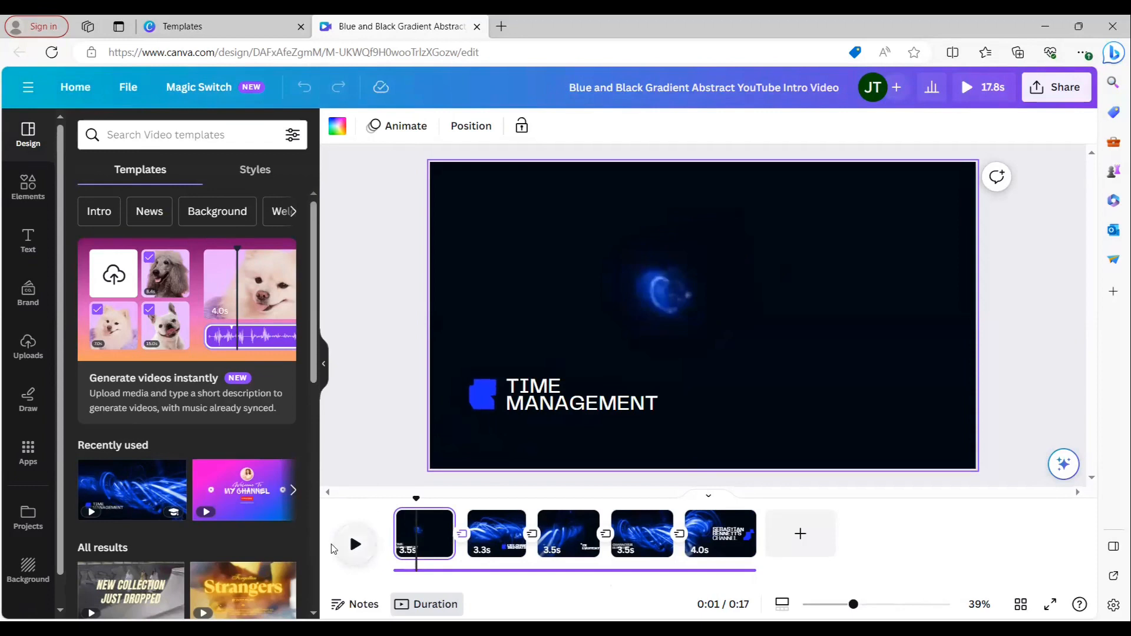
{"action": "left_click", "coordinate": [241, 486]}
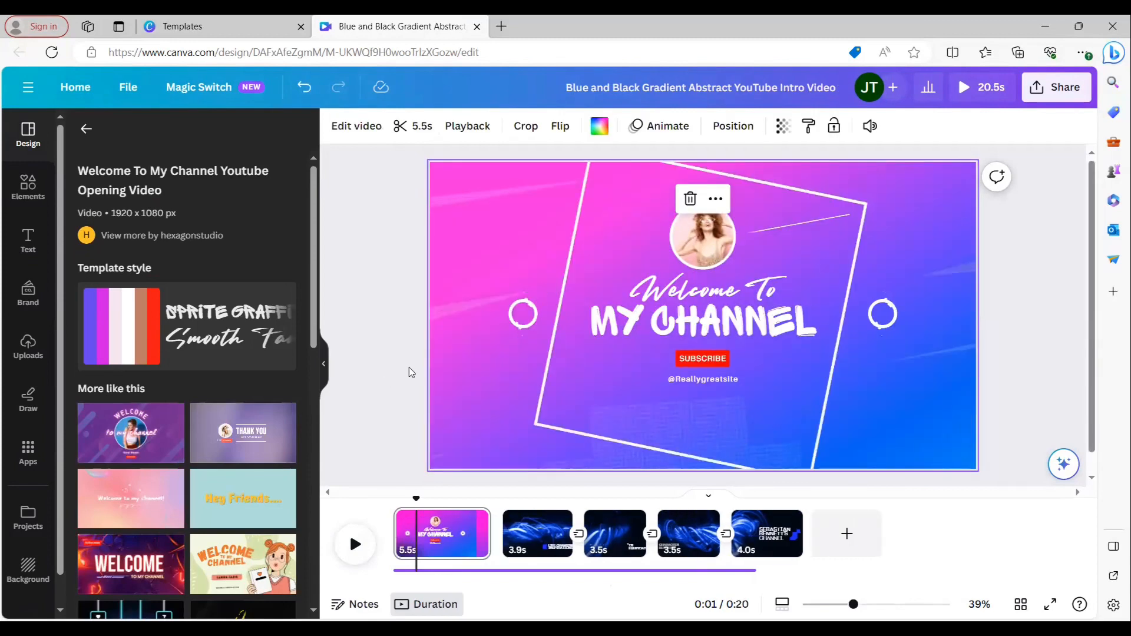
{"action": "left_click", "coordinate": [354, 545]}
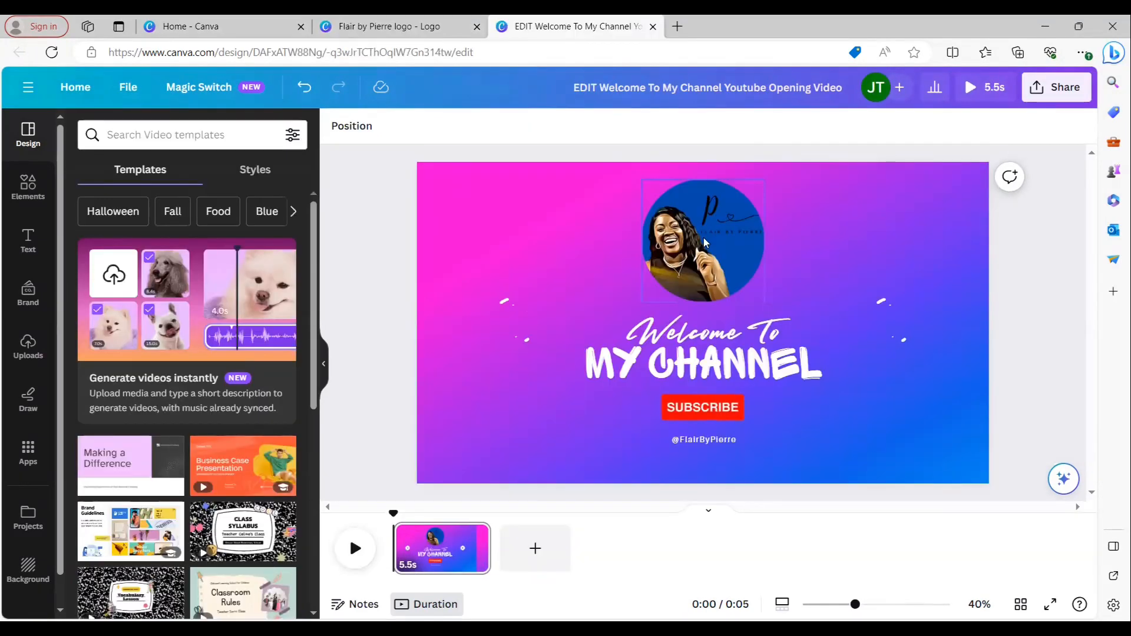
- Replace the picture in the circular frame with the uploaded portrait on the tan background
{"action": "left_click", "coordinate": [704, 238]}
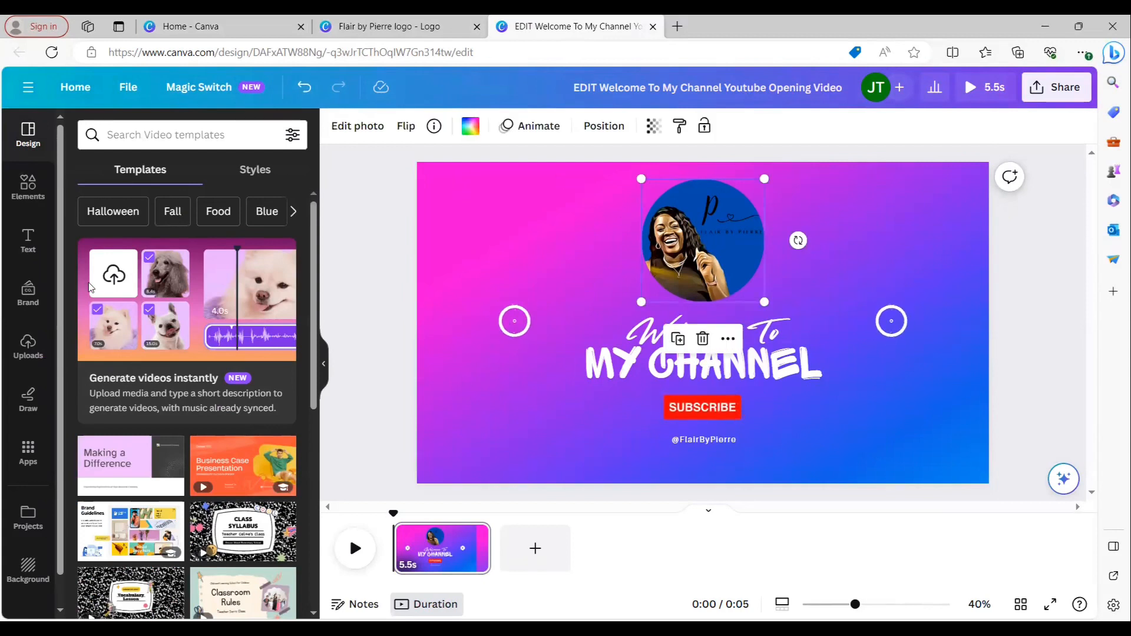
{"action": "left_click", "coordinate": [33, 346]}
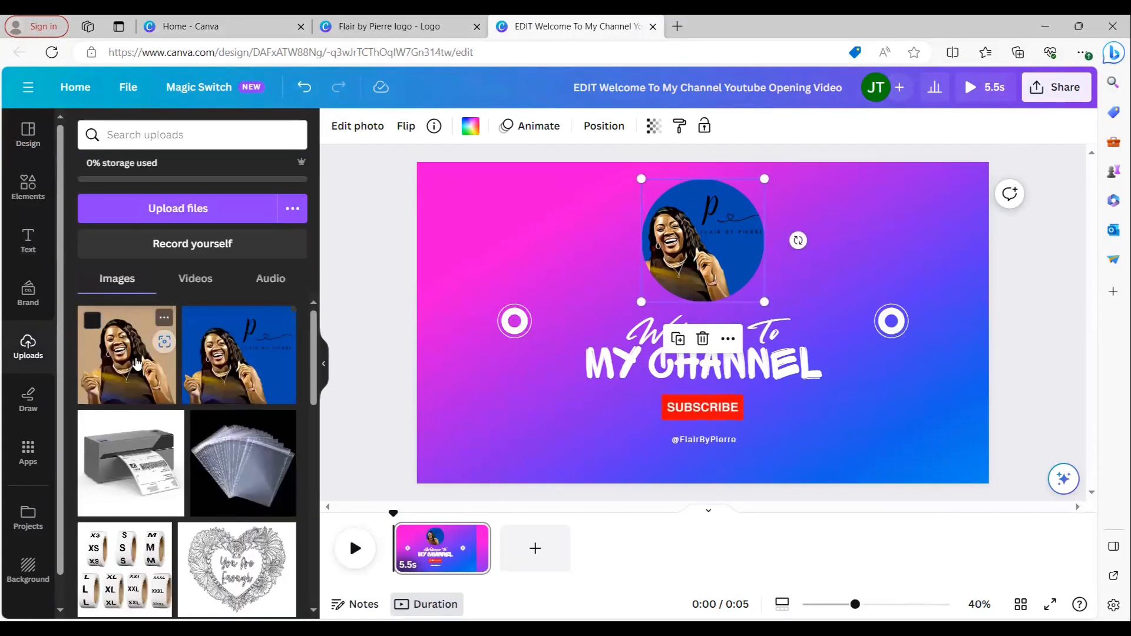
{"action": "left_click", "coordinate": [135, 367]}
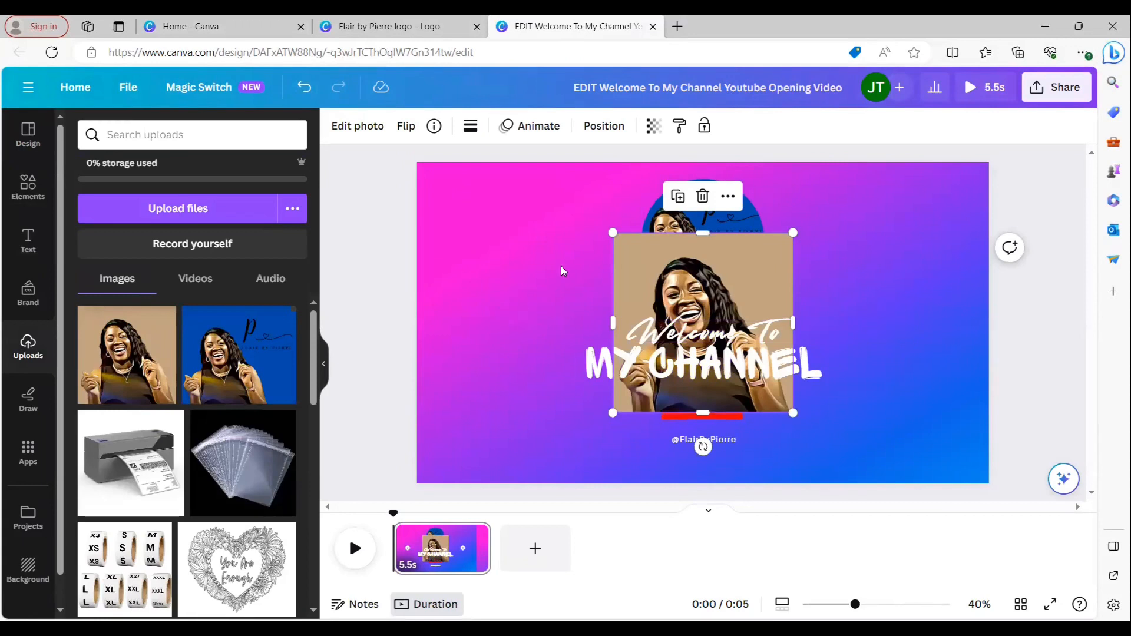
{"action": "left_click_drag", "start_coordinate": [654, 277], "coordinate": [458, 265]}
{"action": "left_click", "coordinate": [698, 252]}
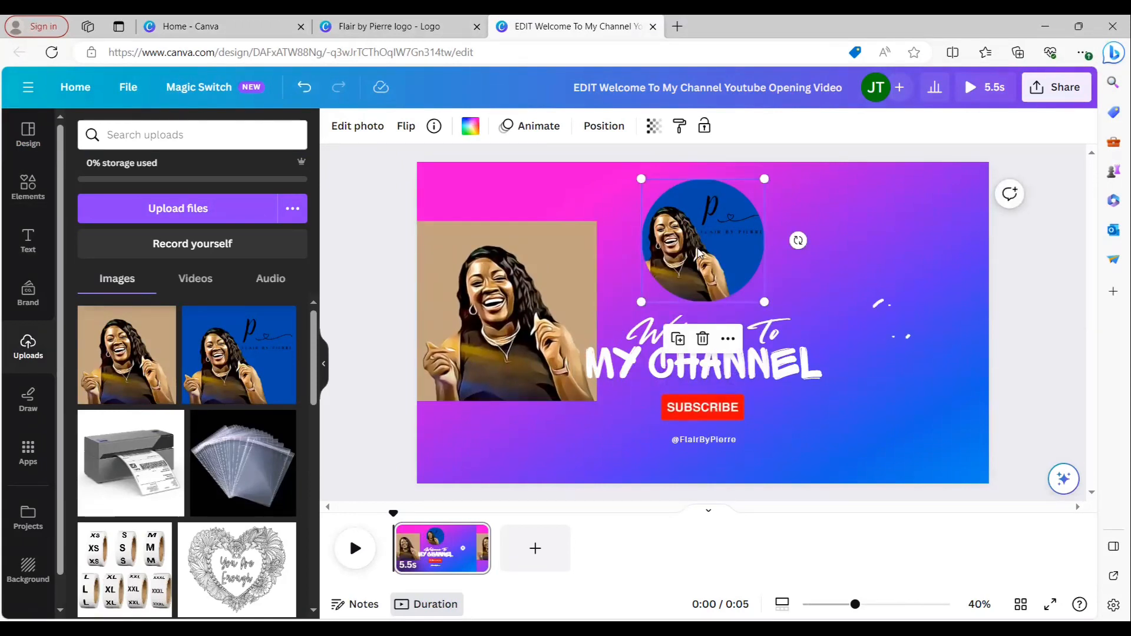
{"action": "key", "text": "Delete"}
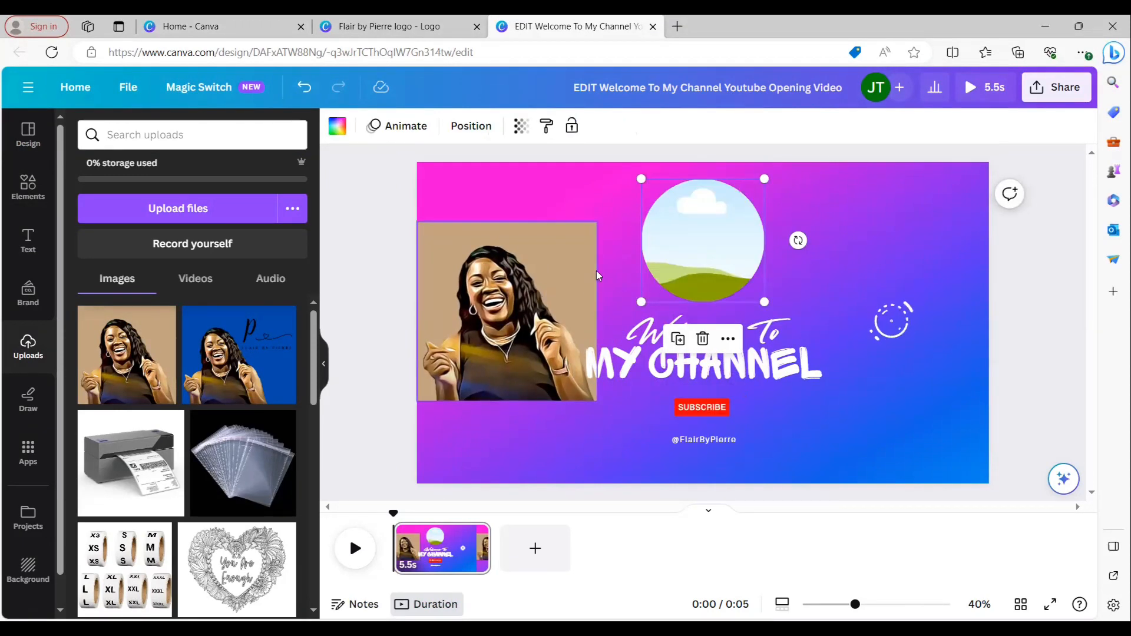
{"action": "left_click_drag", "start_coordinate": [597, 276], "coordinate": [696, 233]}
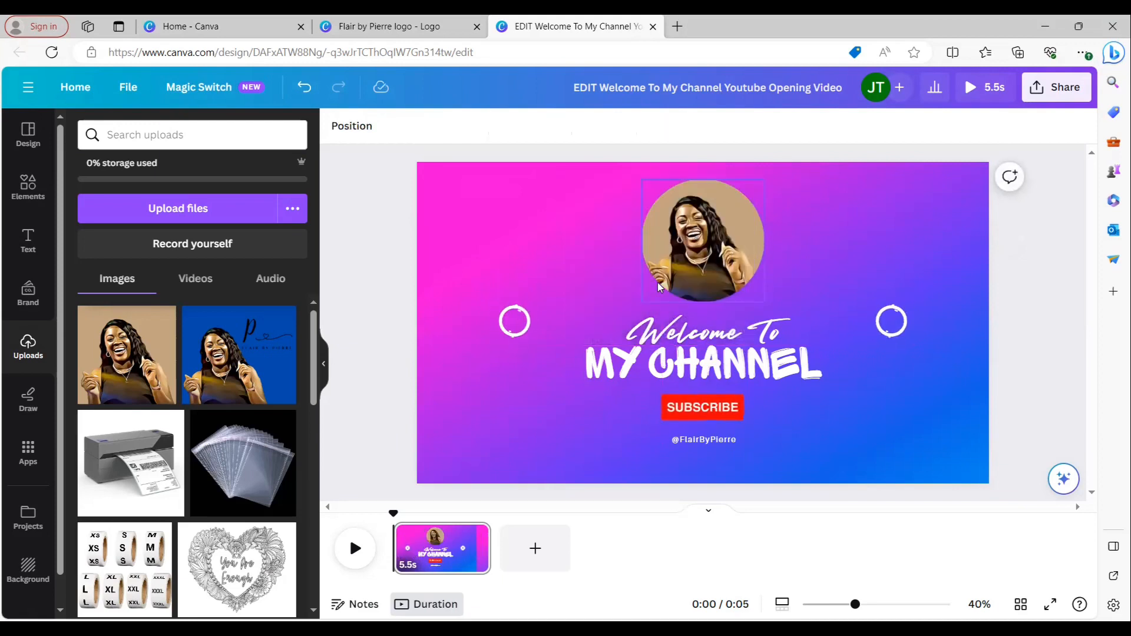
- Enlarge the circular portrait and the "Welcome To" text, bringing the text to size 69.9 and centring both on the page
{"action": "left_click_drag", "start_coordinate": [642, 302], "coordinate": [563, 357]}
{"action": "left_click_drag", "start_coordinate": [673, 226], "coordinate": [696, 225]}
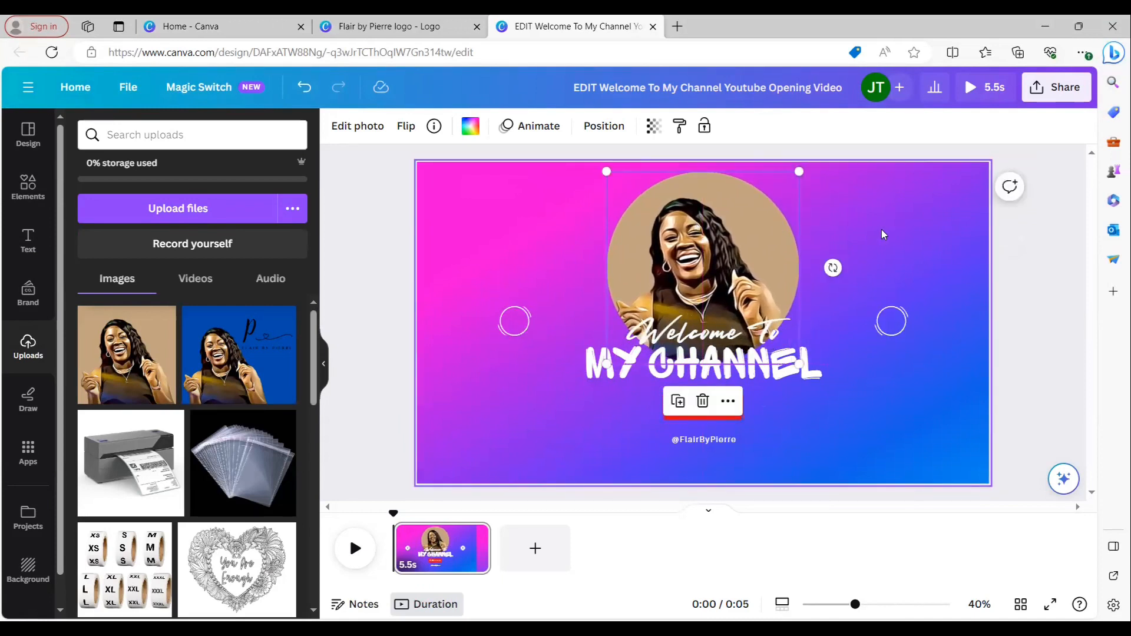
{"action": "left_click", "coordinate": [744, 335]}
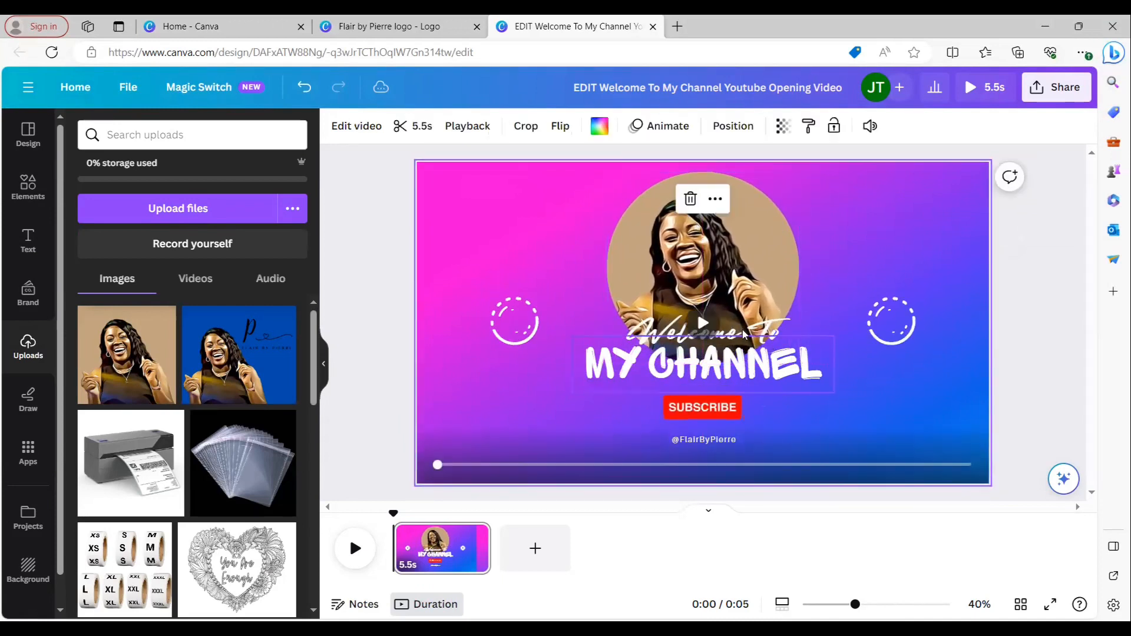
{"action": "left_click", "coordinate": [670, 352]}
{"action": "left_click_drag", "start_coordinate": [616, 324], "coordinate": [507, 307]}
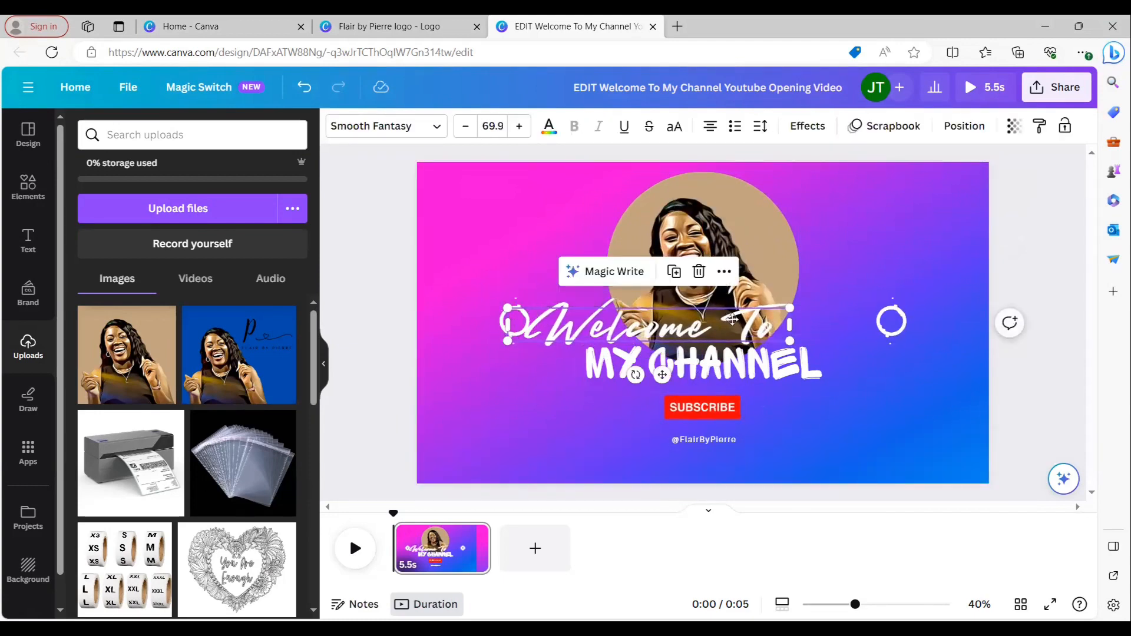
{"action": "left_click_drag", "start_coordinate": [696, 319], "coordinate": [739, 323]}
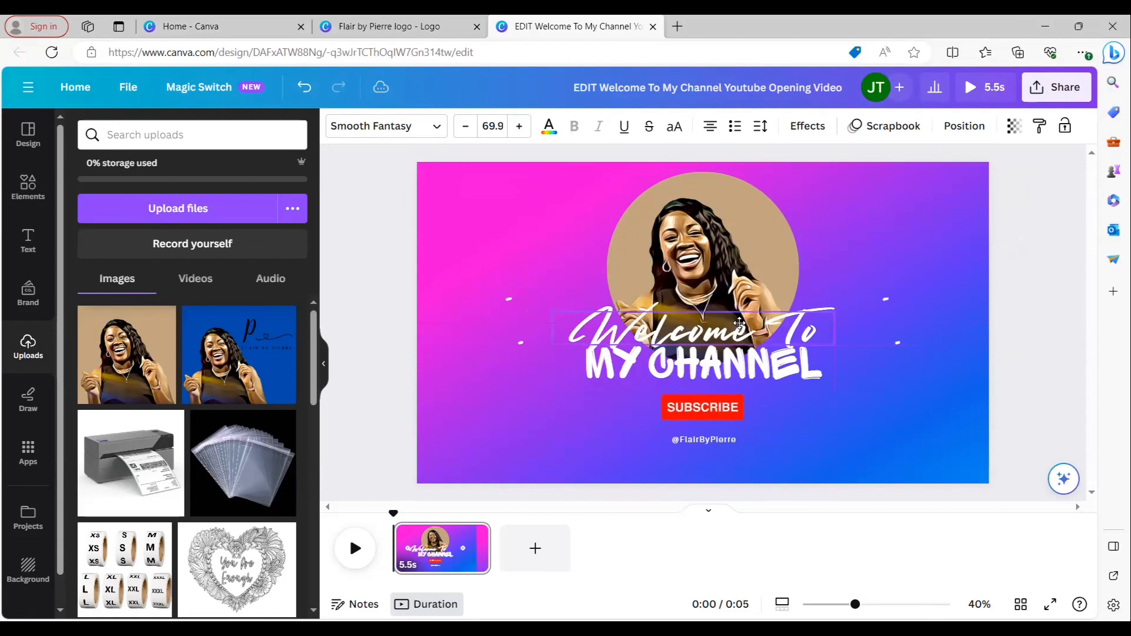
- Delete the "MY CHANNEL" text and move "Welcome To" slightly down over the portrait's lower edge
{"action": "left_click", "coordinate": [746, 354]}
{"action": "key", "text": "Delete"}
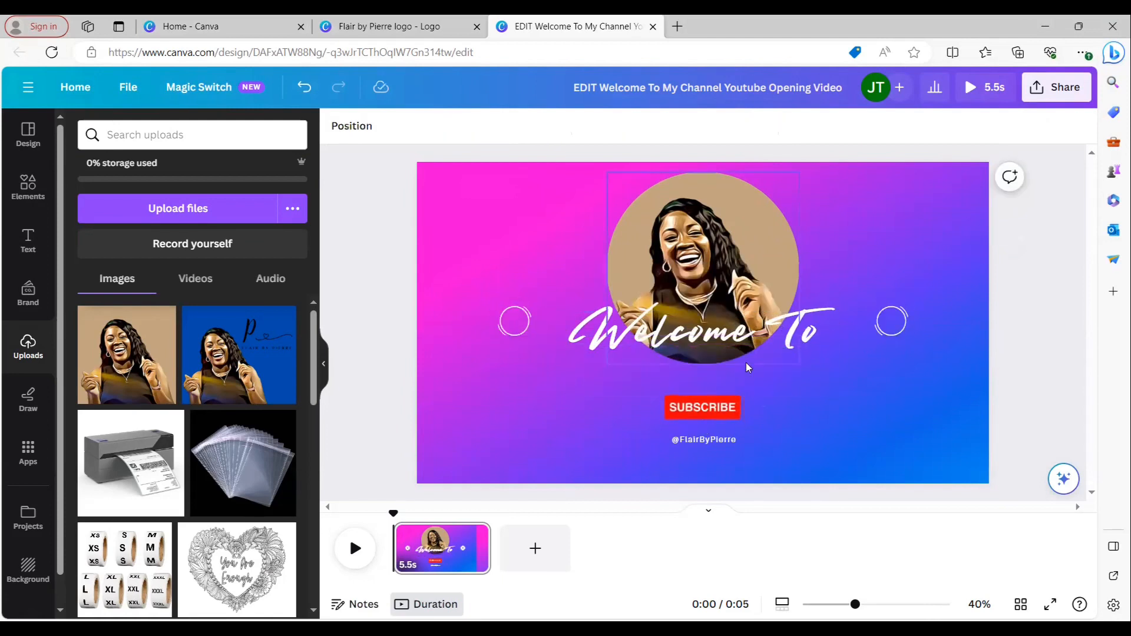
{"action": "left_click", "coordinate": [728, 340]}
{"action": "left_click_drag", "start_coordinate": [729, 340], "coordinate": [728, 345]}
{"action": "left_click", "coordinate": [730, 346]}
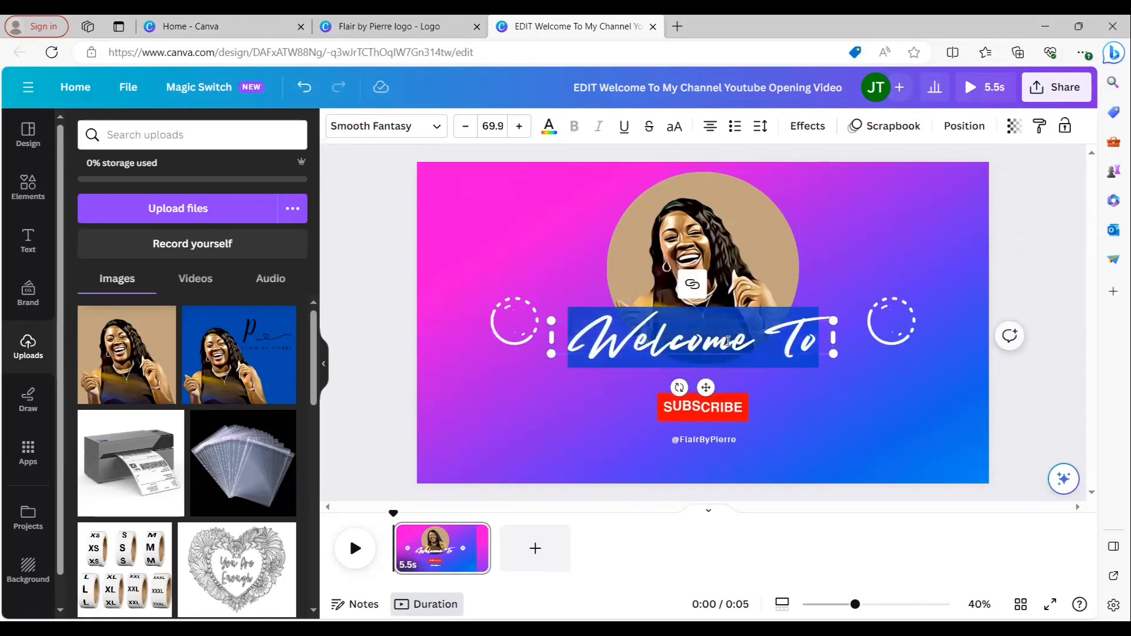
{"action": "left_click", "coordinate": [636, 344]}
{"action": "left_click", "coordinate": [563, 278]}
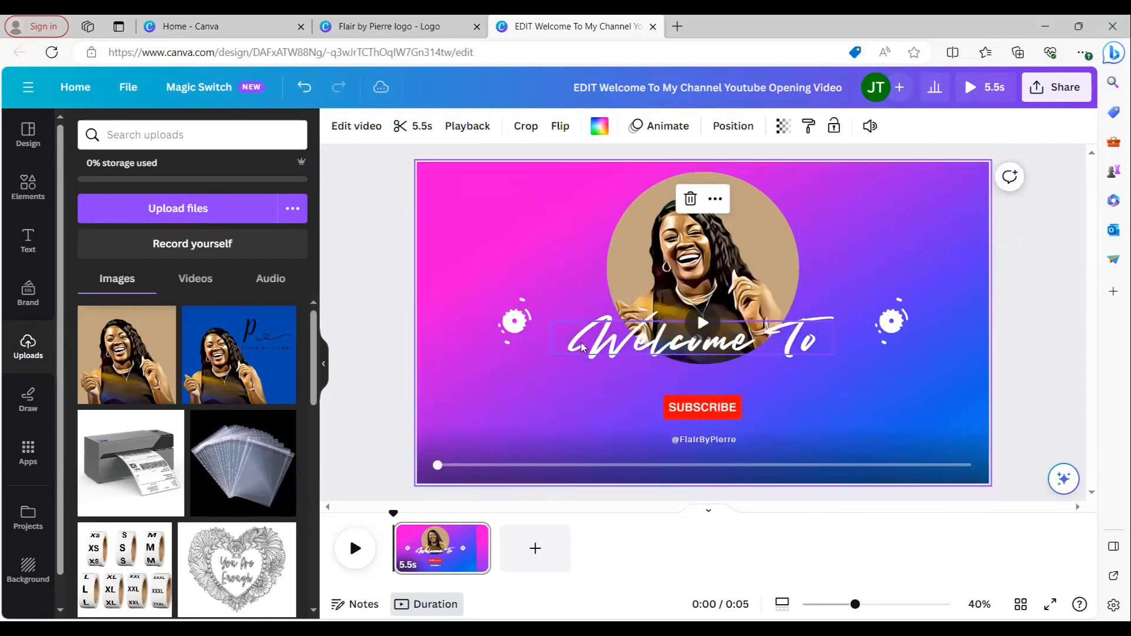
- Apply the Lift effect with an intensity of 100 to the "Welcome To" text
{"action": "left_click", "coordinate": [701, 337]}
{"action": "left_click", "coordinate": [702, 337]}
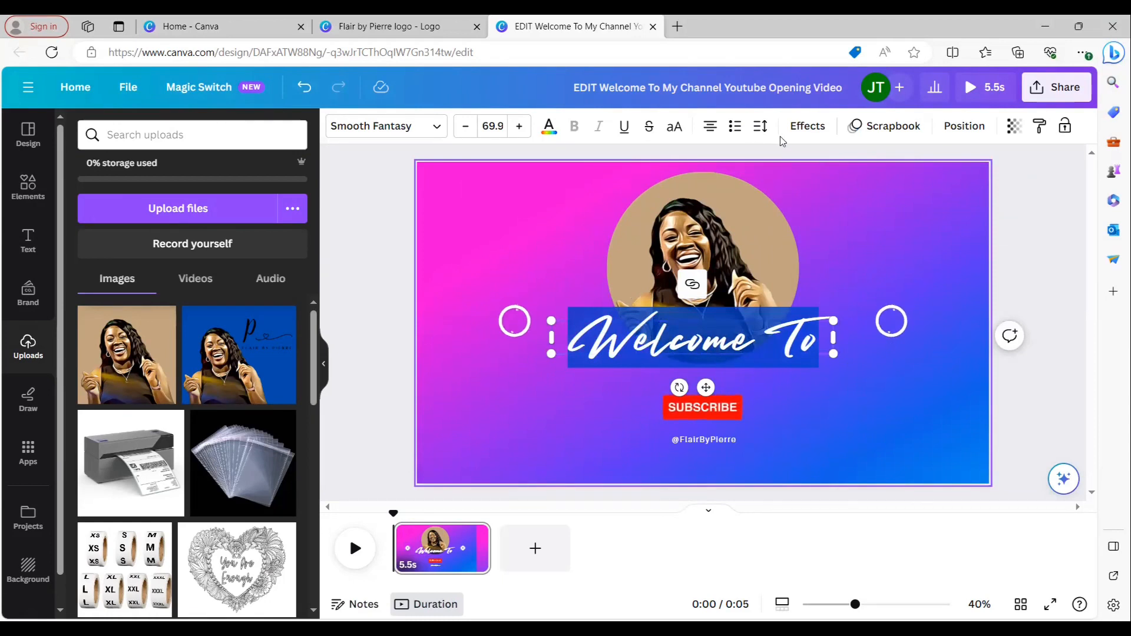
{"action": "left_click", "coordinate": [807, 125]}
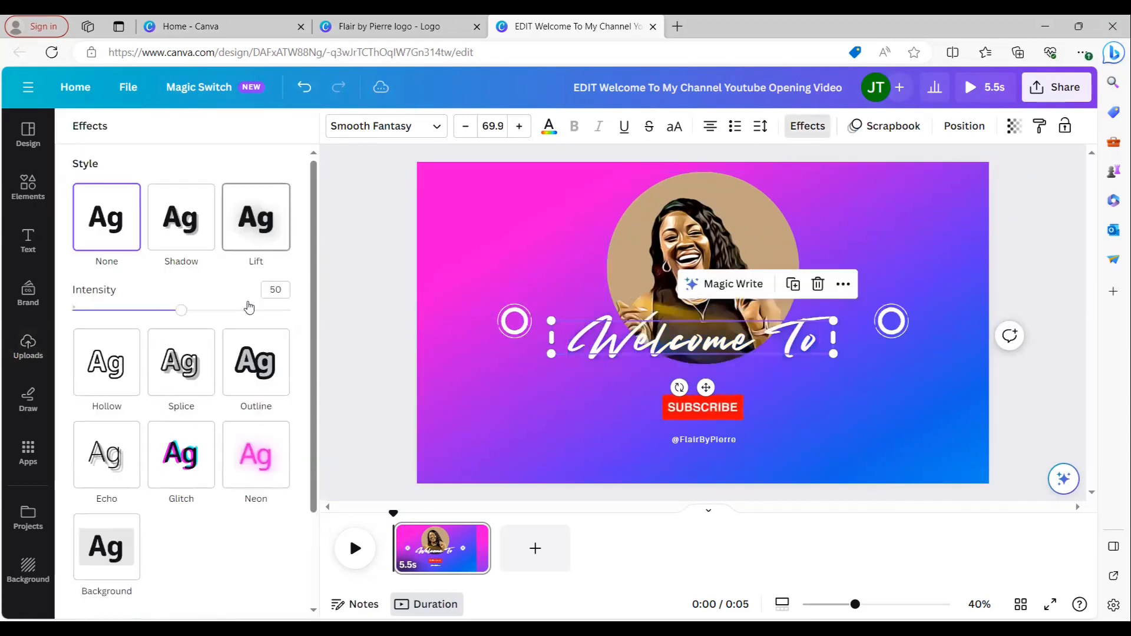
{"action": "left_click_drag", "start_coordinate": [182, 310], "coordinate": [293, 311]}
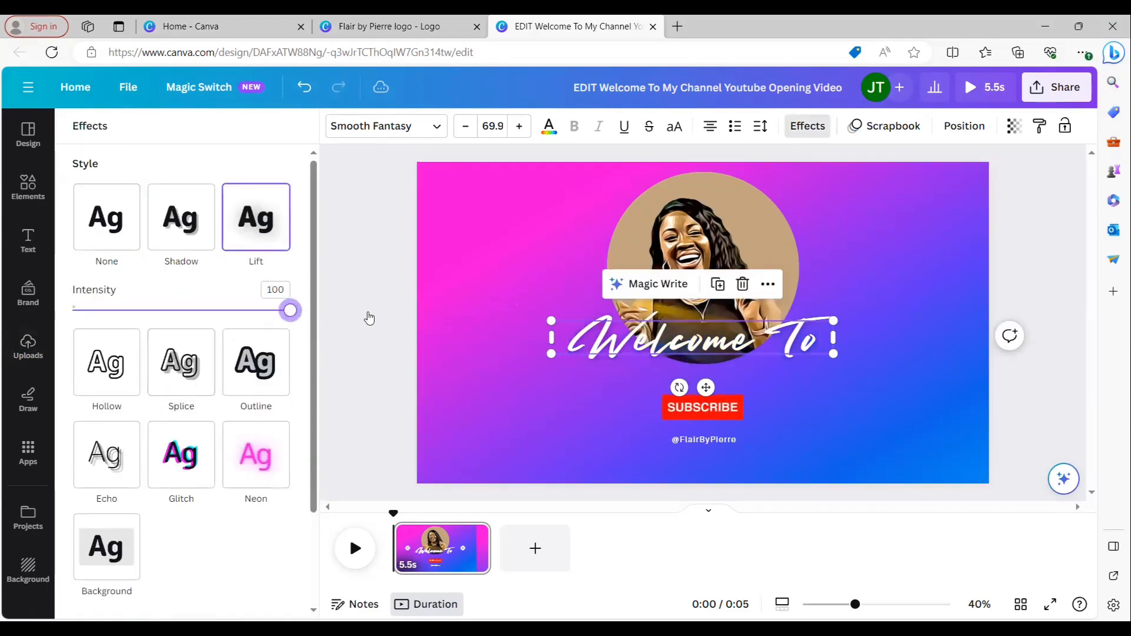
{"action": "left_click", "coordinate": [532, 250]}
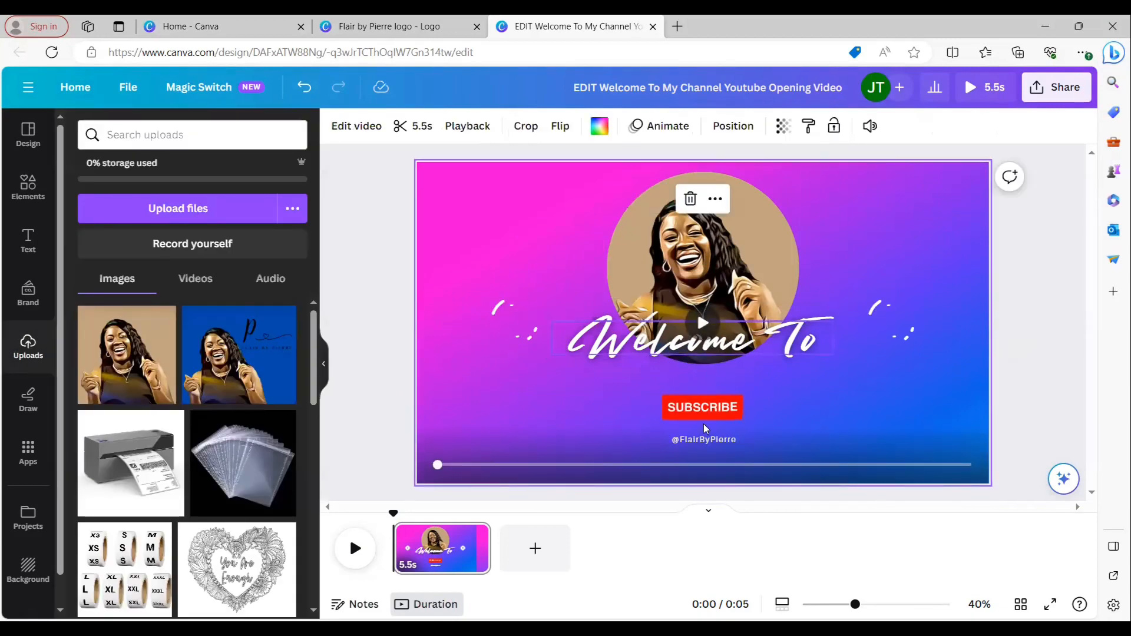
- Delete the small channel handle text and move the SUBSCRIBE graphic to the upper-left corner of the page
{"action": "left_click", "coordinate": [700, 442]}
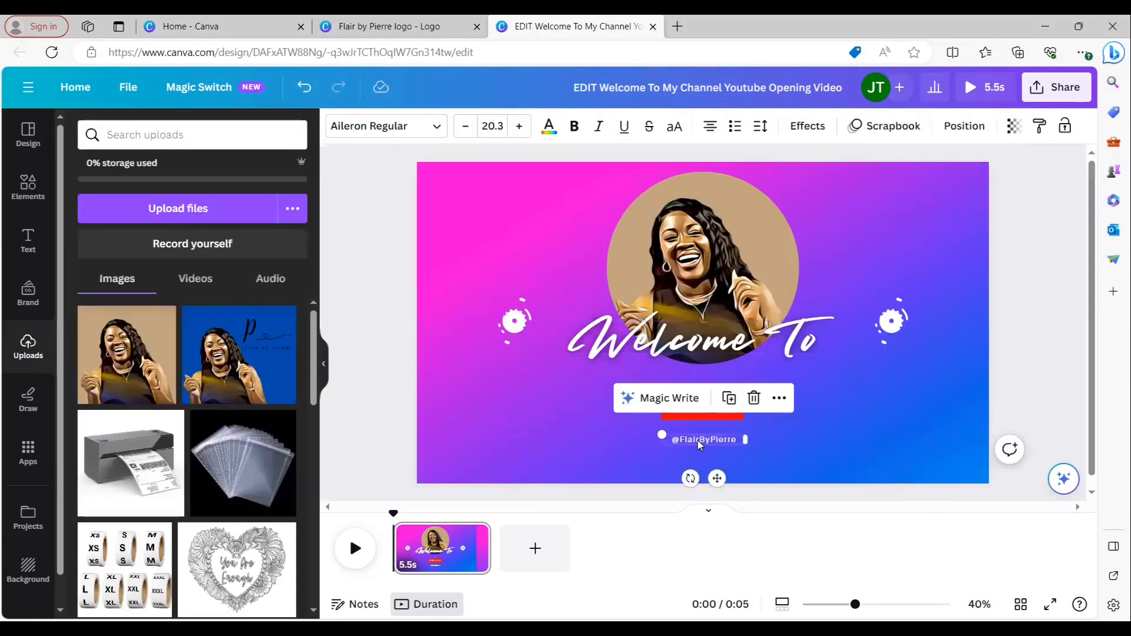
{"action": "key", "text": "Delete"}
{"action": "left_click", "coordinate": [710, 412]}
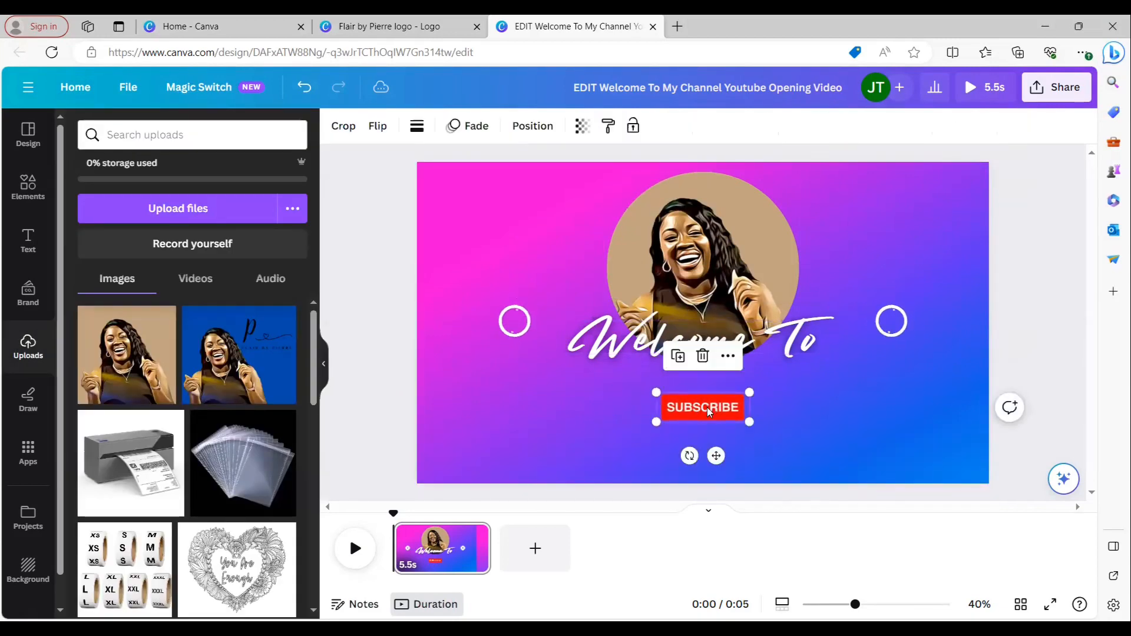
{"action": "mouse_move", "coordinate": [473, 197]}
{"action": "left_mouse_down"}
{"action": "mouse_move", "coordinate": [472, 211]}
{"action": "mouse_move", "coordinate": [481, 180]}
{"action": "mouse_move", "coordinate": [479, 199]}
{"action": "left_mouse_up"}
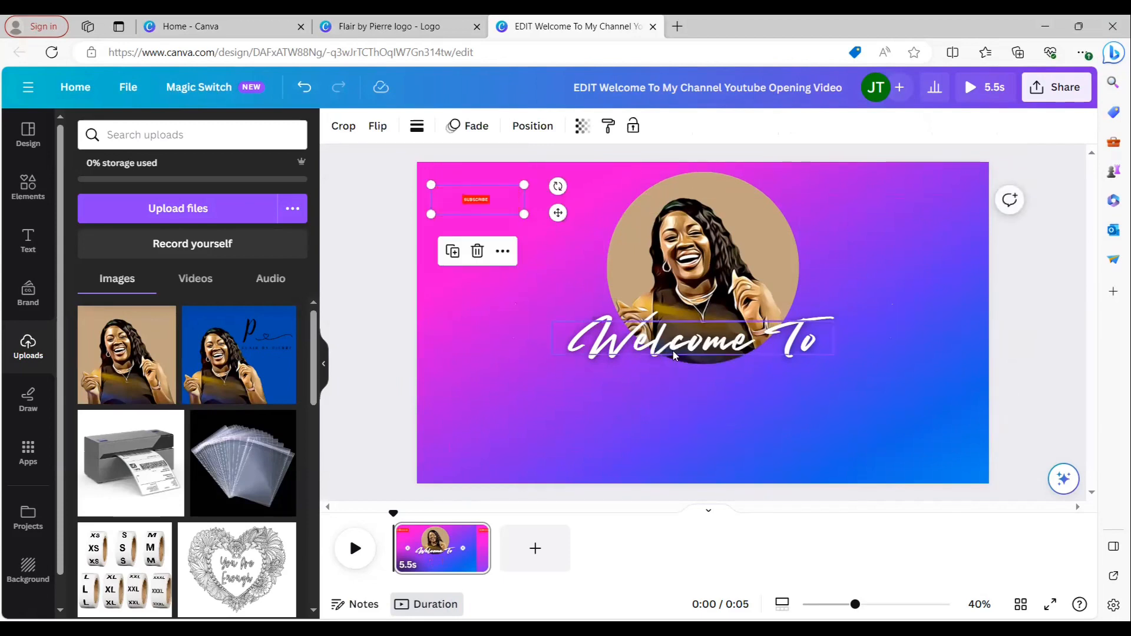
{"action": "left_click", "coordinate": [668, 438]}
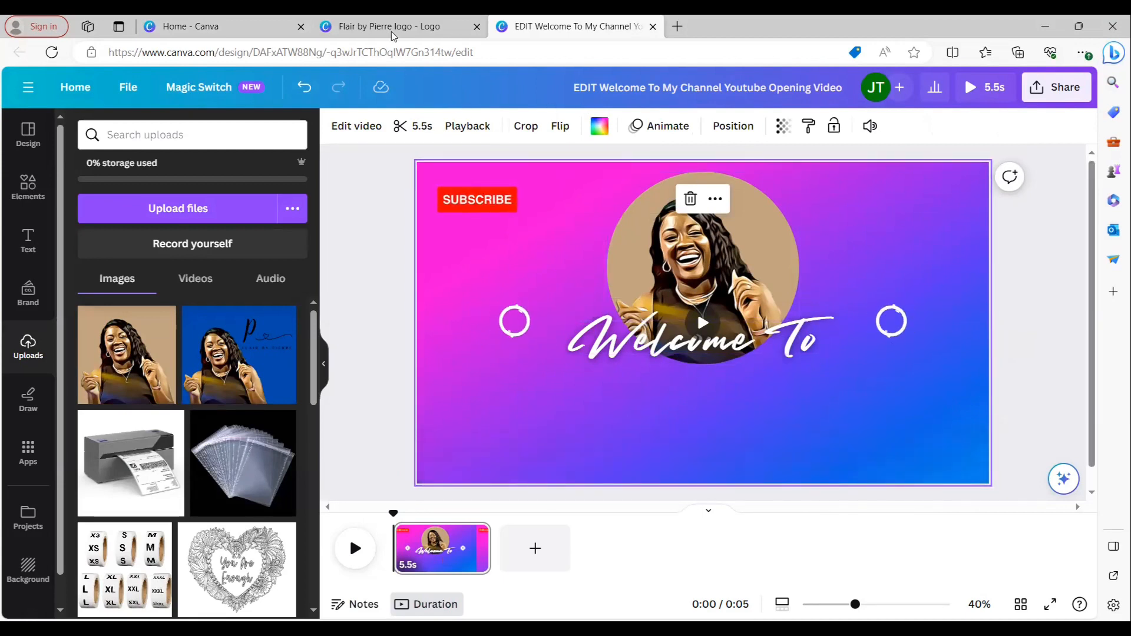
- Copy the "FLAIR BY PIERRE" text from page 1 of the logo design into the opening video design
{"action": "left_click", "coordinate": [406, 26]}
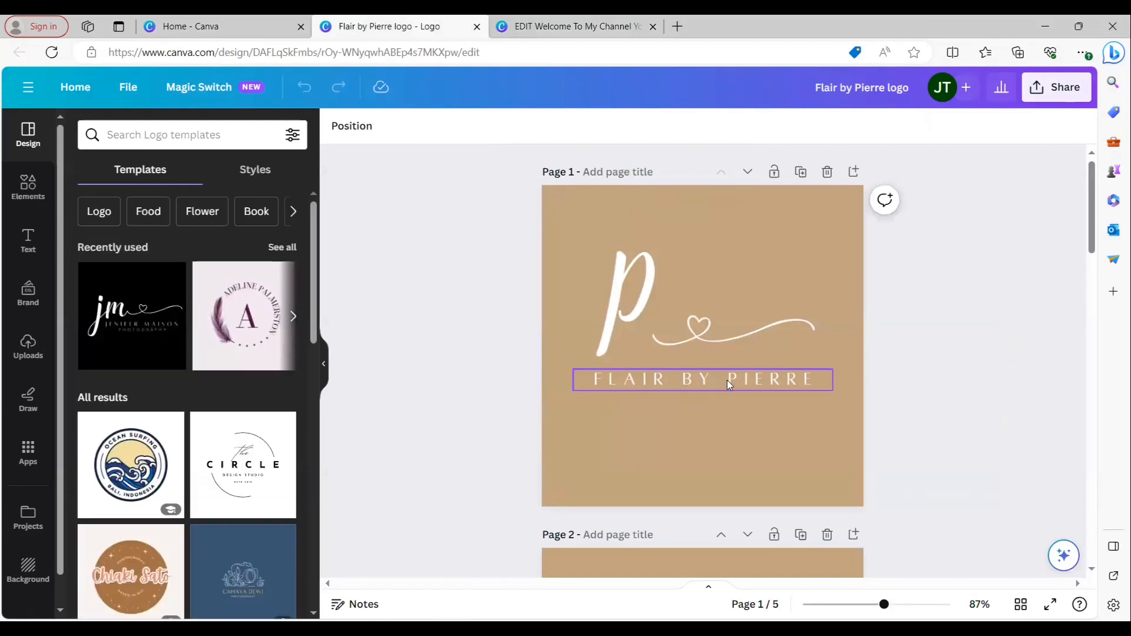
{"action": "left_click", "coordinate": [728, 383]}
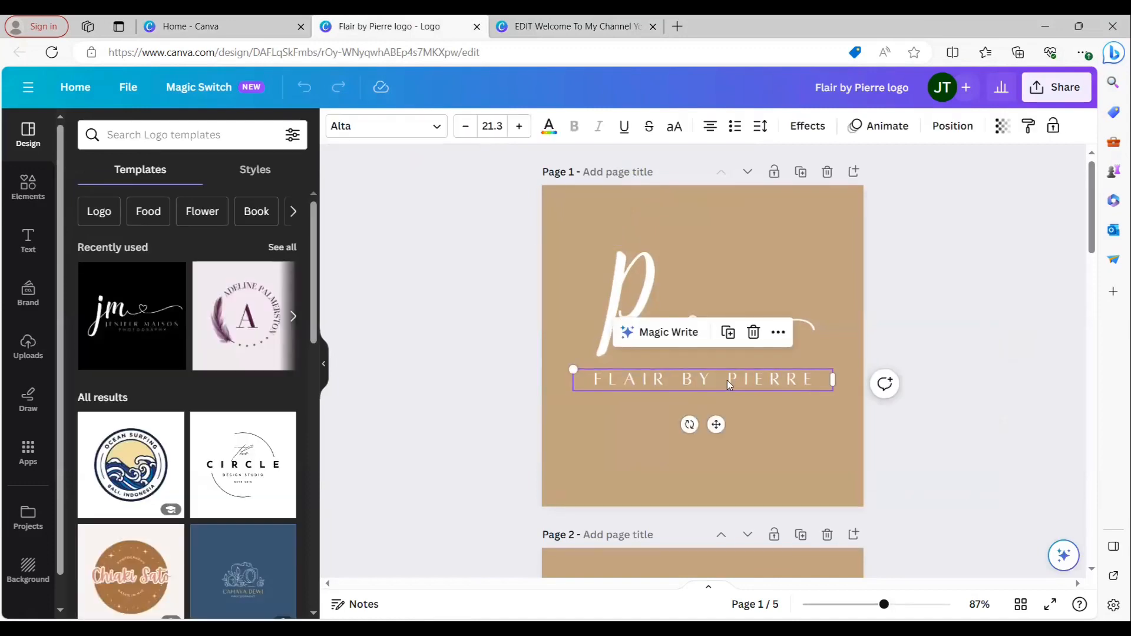
{"action": "left_click", "coordinate": [616, 36]}
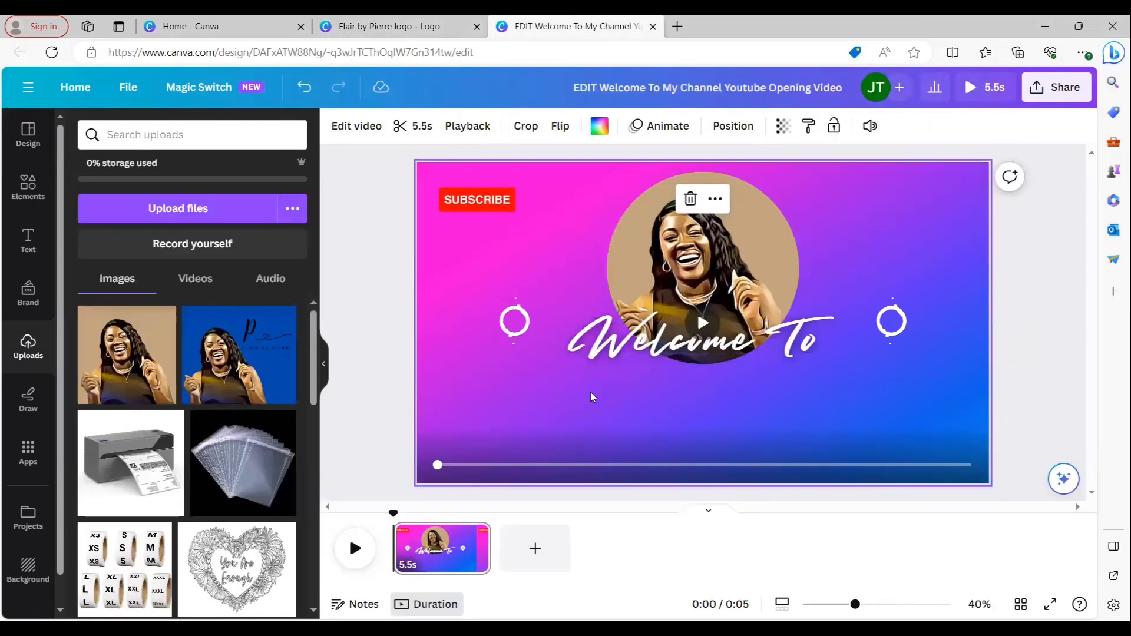
{"action": "type", "text": "FLAIR BY PIERRE"}
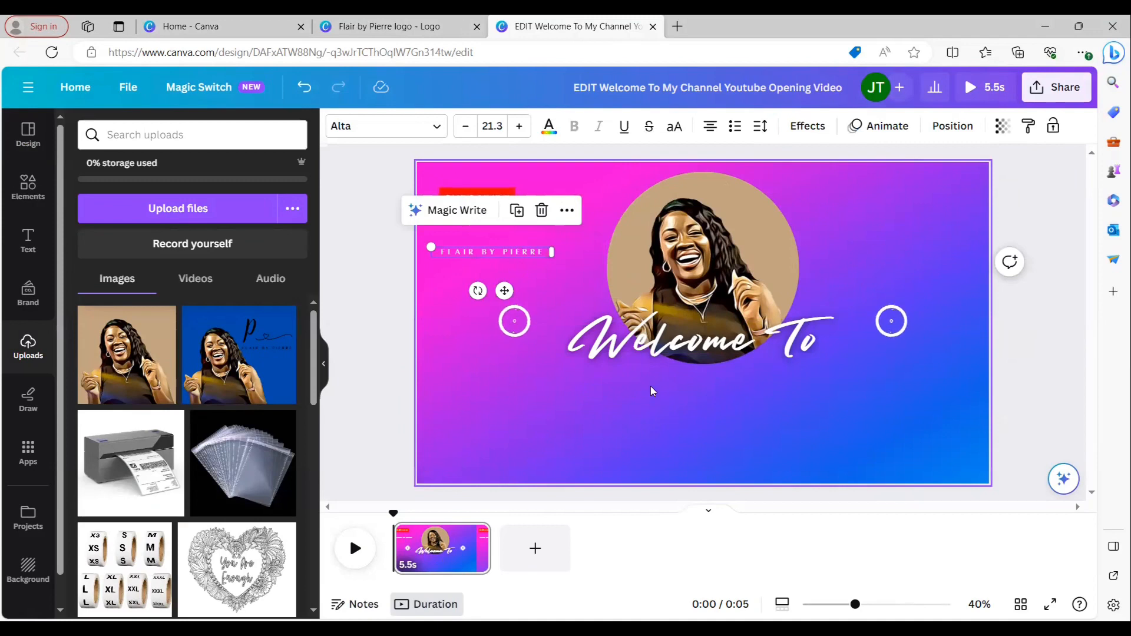
- Enlarge the "FLAIR BY PIERRE" text to a font size of about 81 and centre it directly beneath "Welcome To"
{"action": "left_click_drag", "start_coordinate": [398, 234], "coordinate": [292, 225]}
{"action": "left_click_drag", "start_coordinate": [435, 291], "coordinate": [721, 428]}
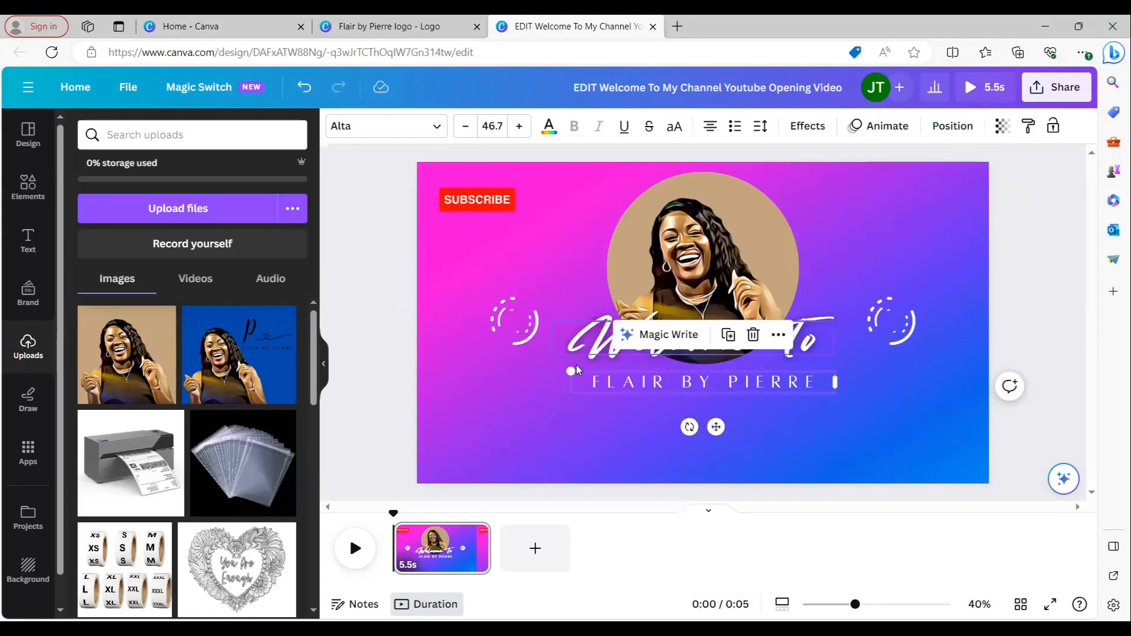
{"action": "left_click_drag", "start_coordinate": [423, 294], "coordinate": [389, 293]}
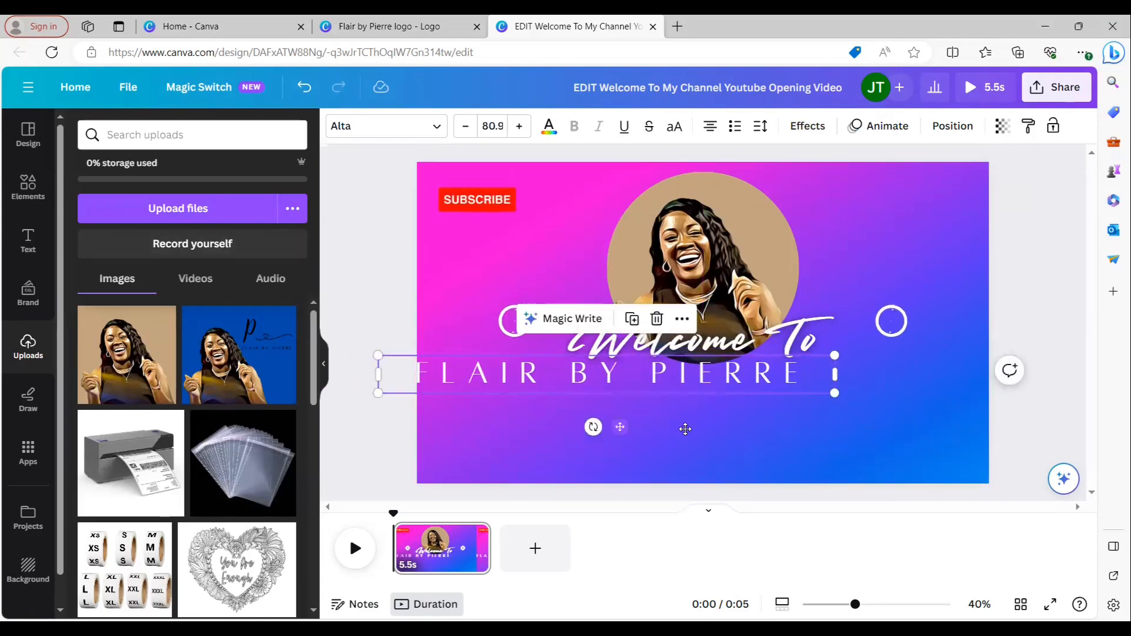
{"action": "left_click_drag", "start_coordinate": [685, 429], "coordinate": [718, 431]}
- Apply the Lift effect with an intensity of 100 to the "FLAIR BY PIERRE" text
{"action": "double_click", "coordinate": [661, 373]}
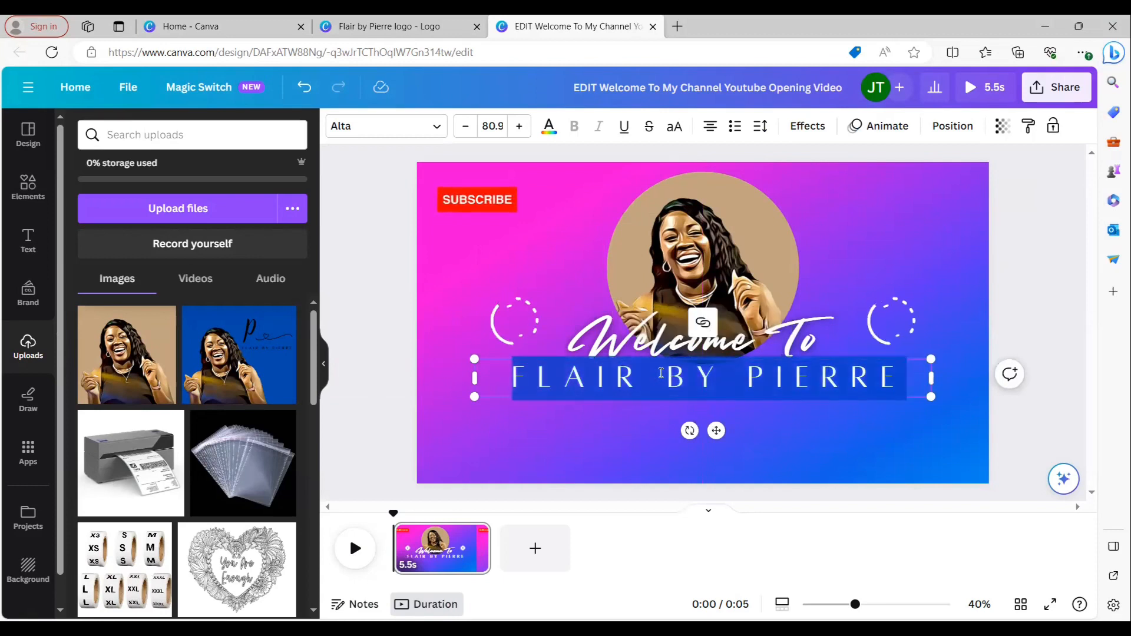
{"action": "left_click", "coordinate": [811, 127]}
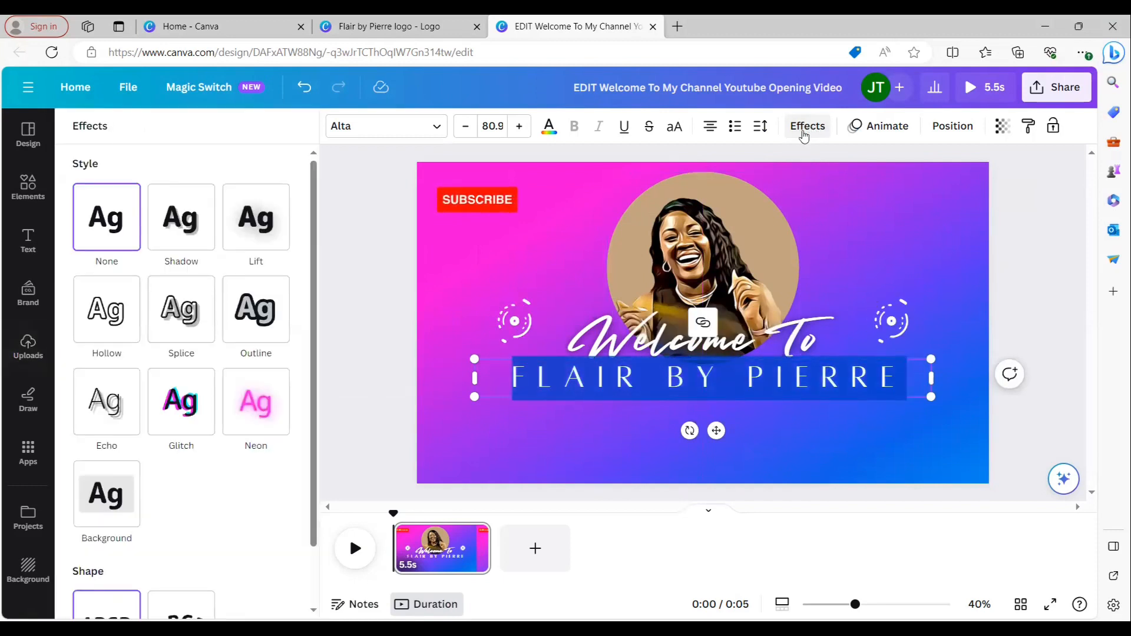
{"action": "left_click", "coordinate": [273, 213]}
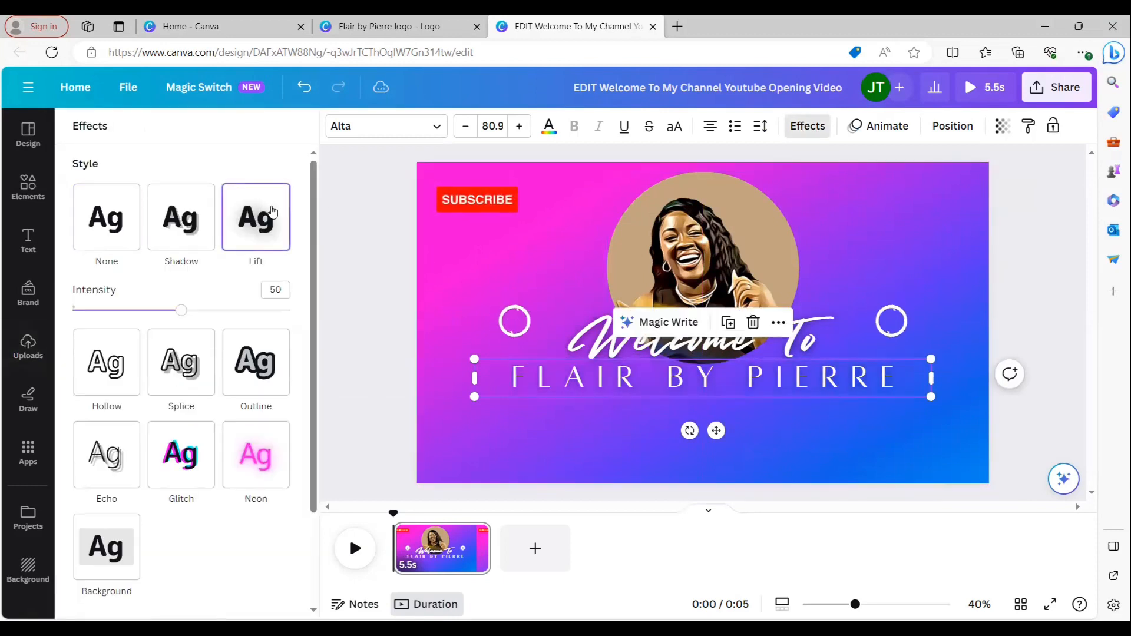
{"action": "left_click_drag", "start_coordinate": [181, 311], "coordinate": [415, 324]}
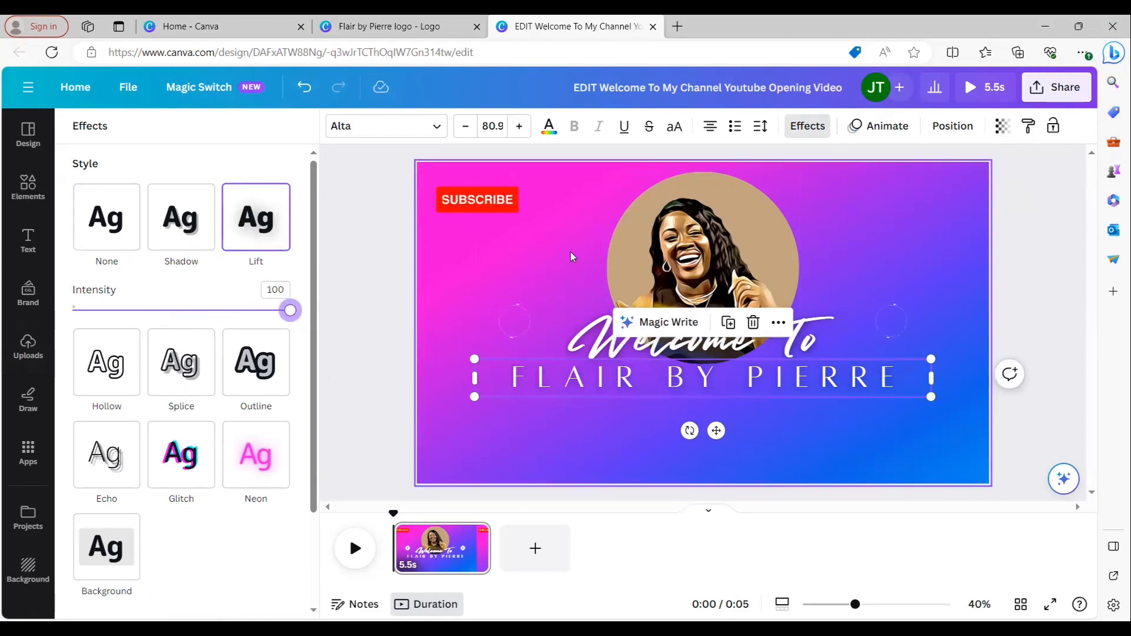
{"action": "left_click", "coordinate": [575, 267]}
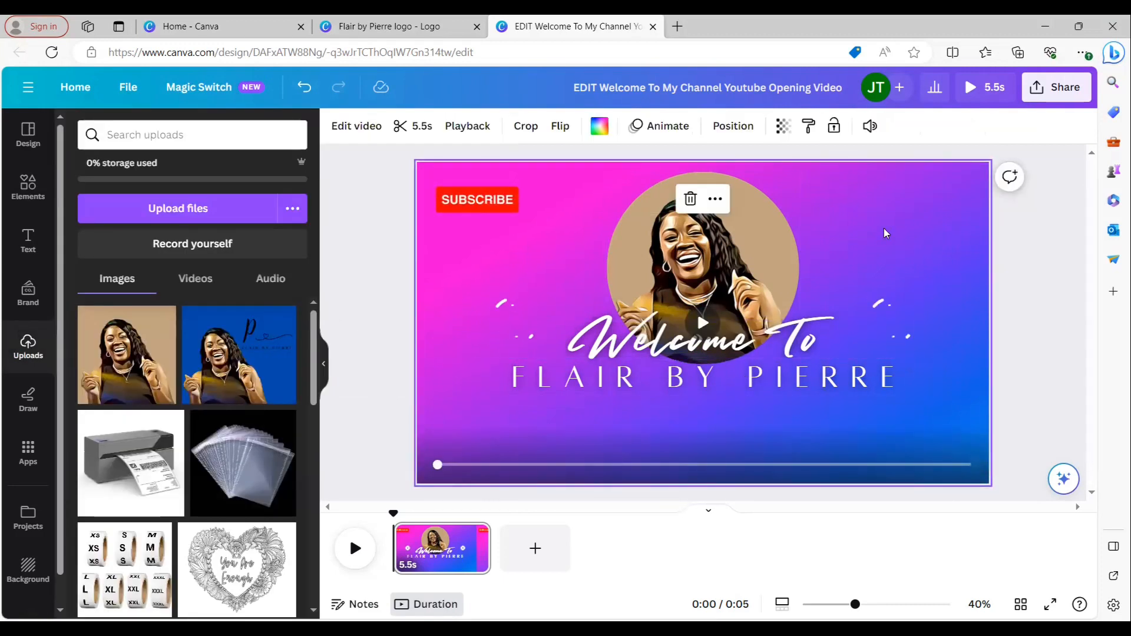
- Search the elements for "click" and add the animated white pixel-style arrow cursor graphic to the page
{"action": "left_click", "coordinate": [479, 198]}
{"action": "left_click", "coordinate": [525, 243]}
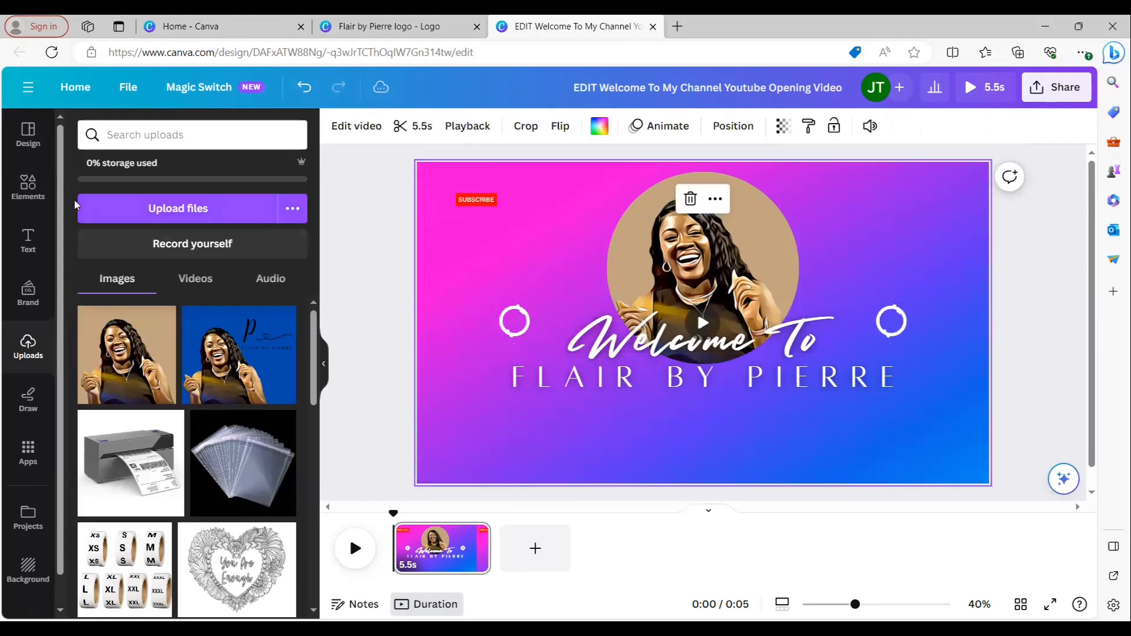
{"action": "left_click", "coordinate": [30, 187]}
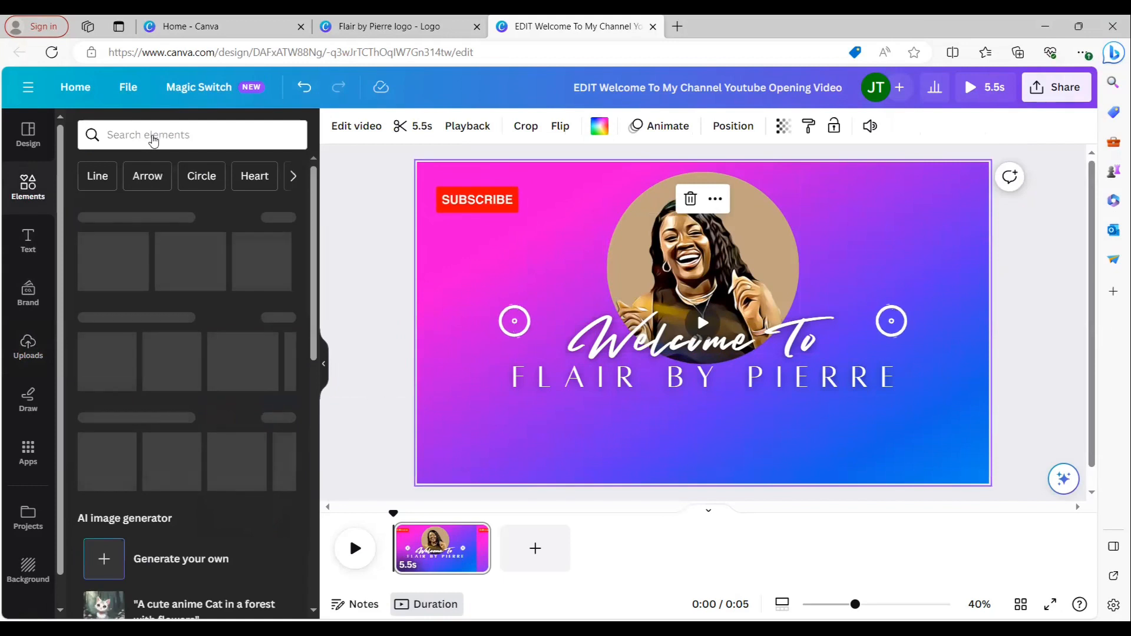
{"action": "type", "text": "click"}
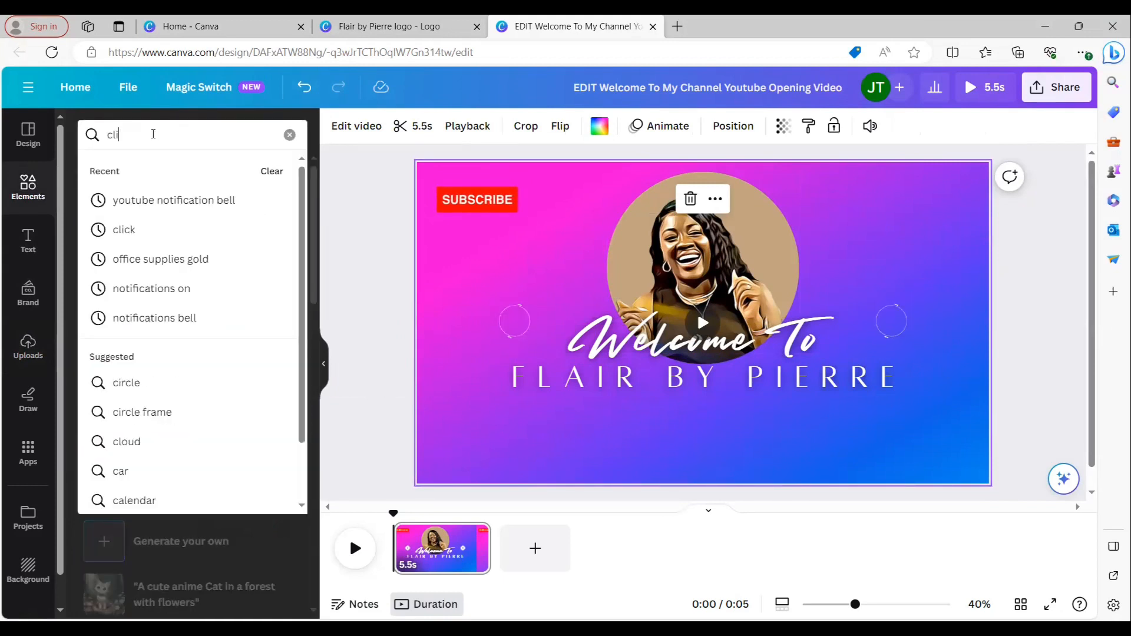
{"action": "key", "text": "Return"}
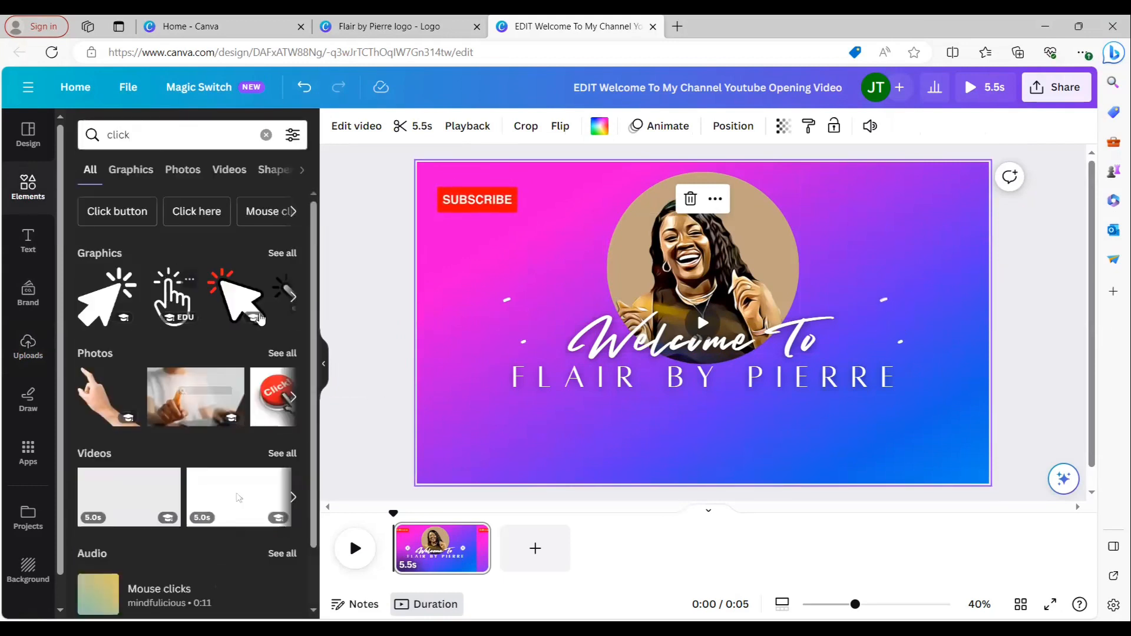
{"action": "left_click", "coordinate": [275, 254]}
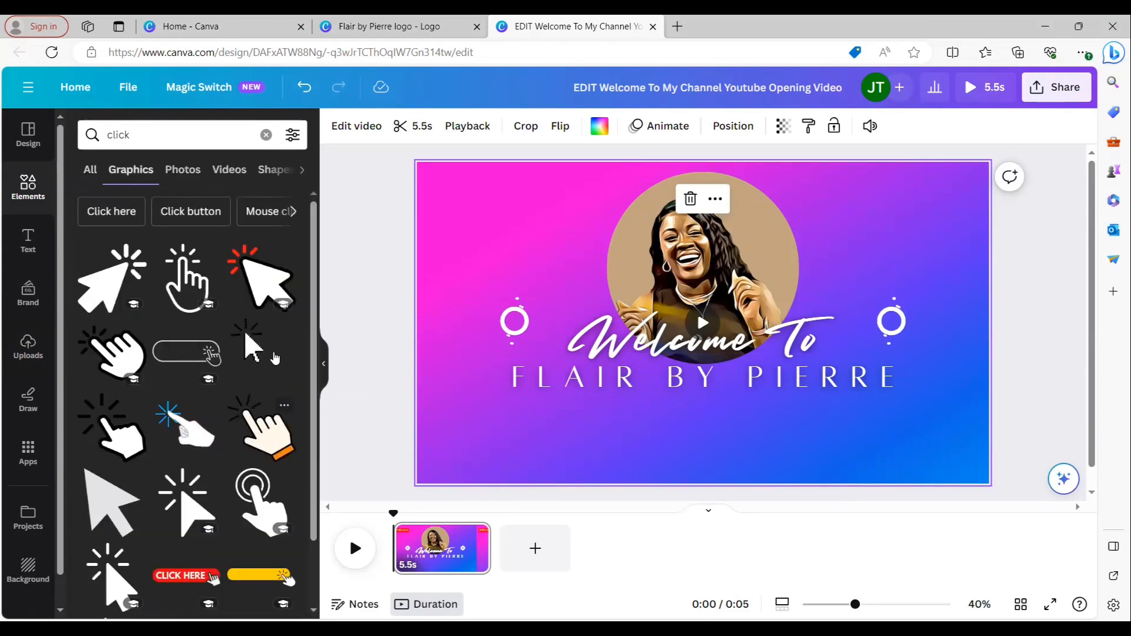
{"action": "left_click", "coordinate": [260, 372]}
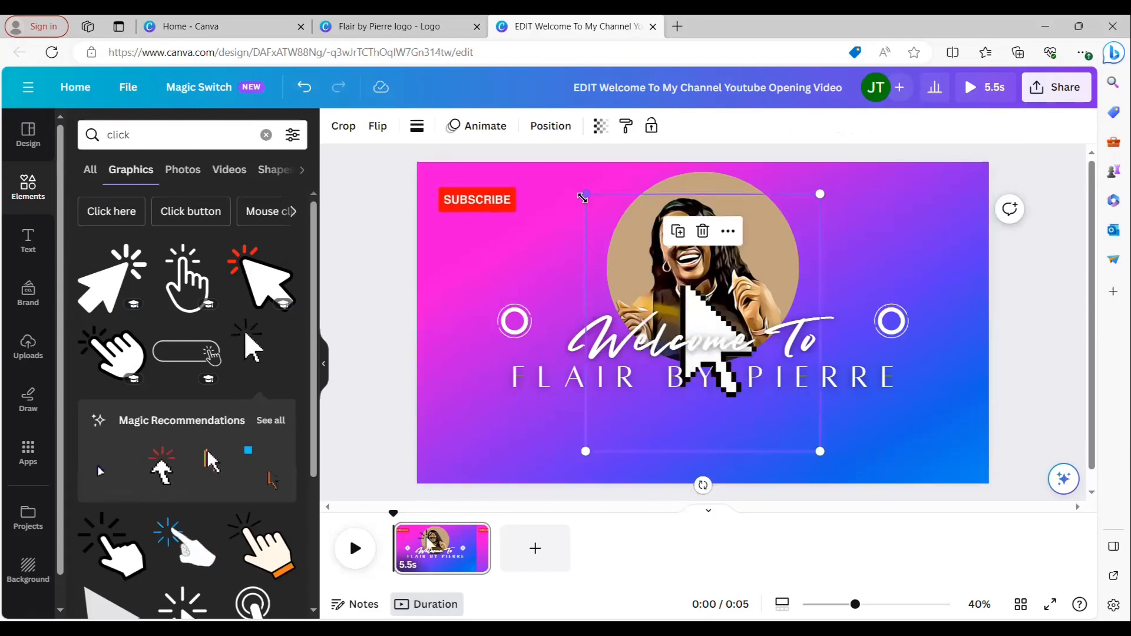
- Shrink the cursor graphic to a small icon and place it over the right end of the SUBSCRIBE graphic
{"action": "left_click_drag", "start_coordinate": [586, 194], "coordinate": [825, 419]}
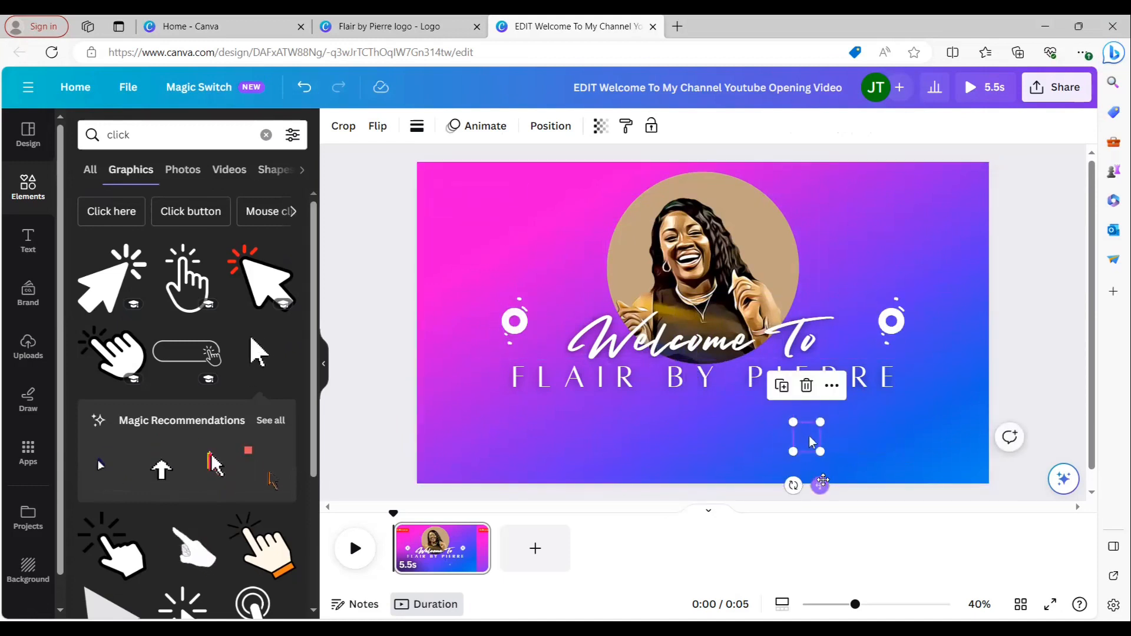
{"action": "left_click_drag", "start_coordinate": [820, 486], "coordinate": [534, 258]}
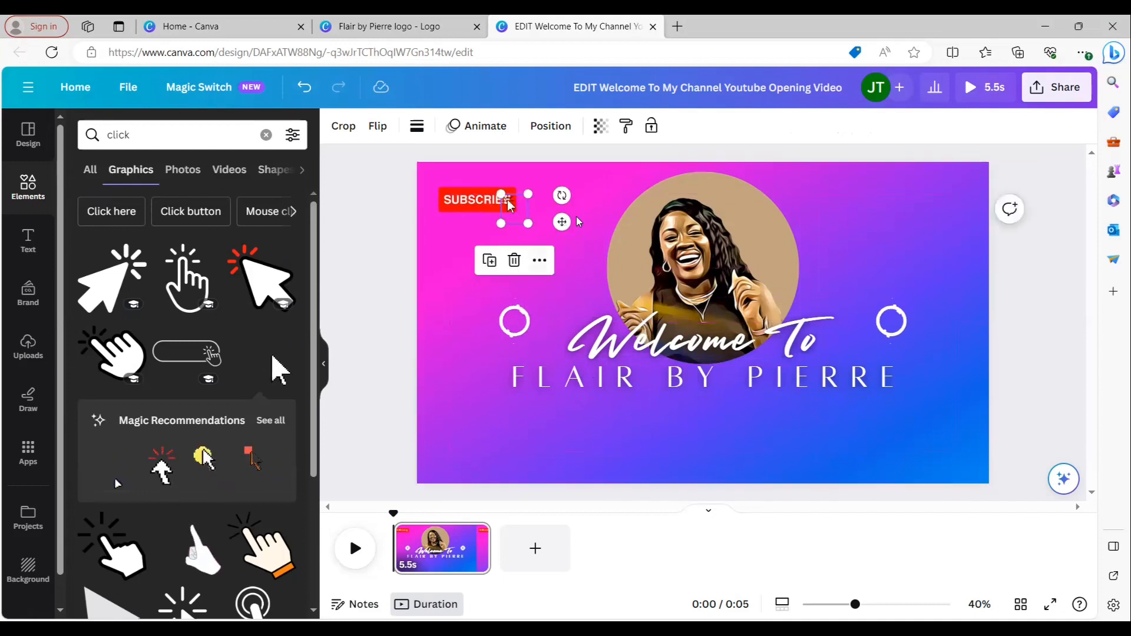
{"action": "left_click", "coordinate": [610, 177]}
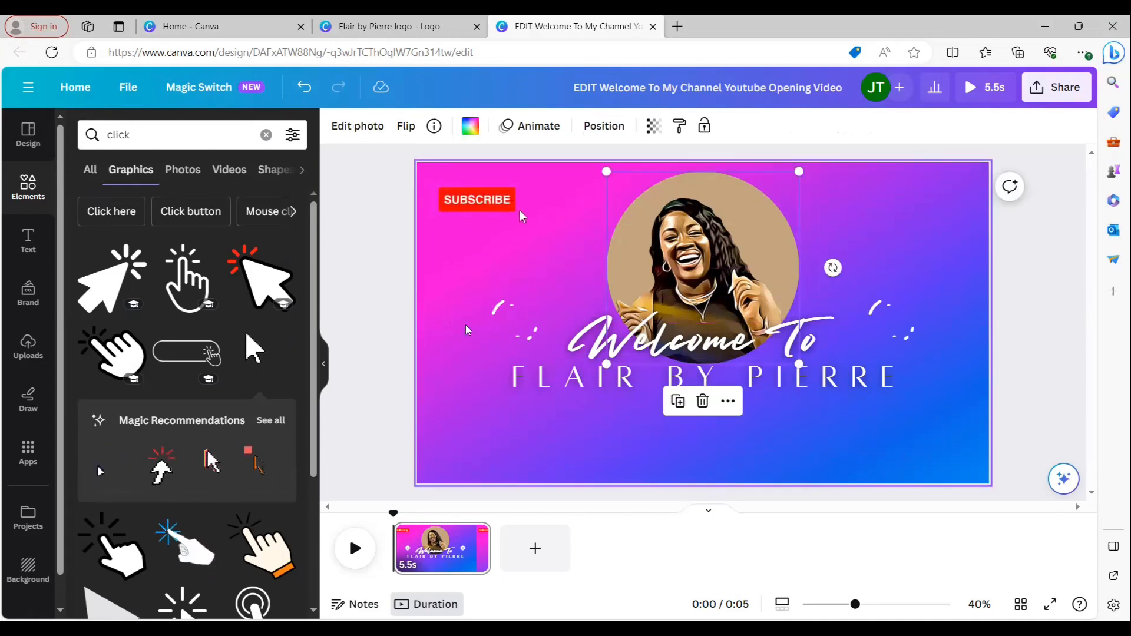
- Copy the "Travel", "Crafts" and "Glamour" texts with their icons from page 3 of the logo design into the opening video design
{"action": "left_click", "coordinate": [434, 19]}
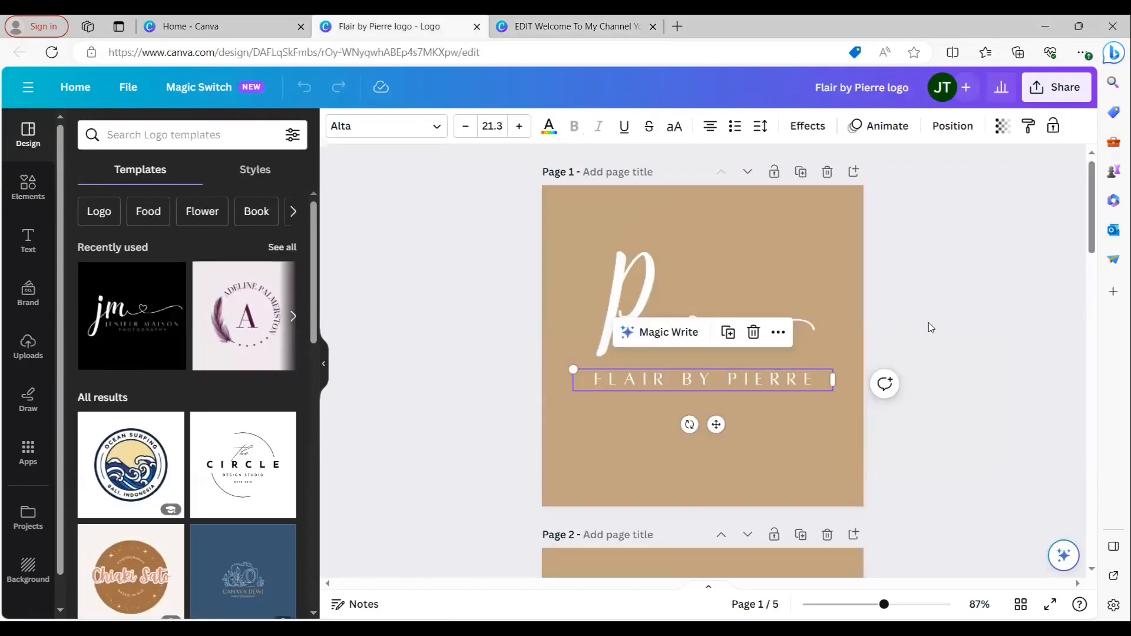
{"action": "left_click_drag", "start_coordinate": [1089, 218], "coordinate": [1063, 353]}
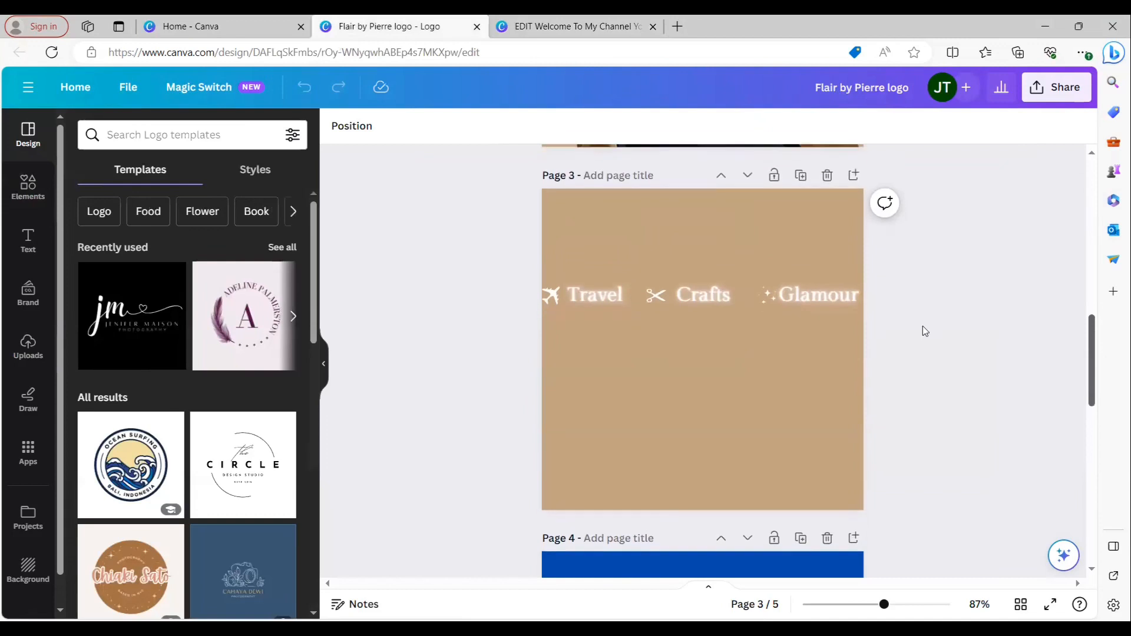
{"action": "left_click_drag", "start_coordinate": [842, 326], "coordinate": [521, 267]}
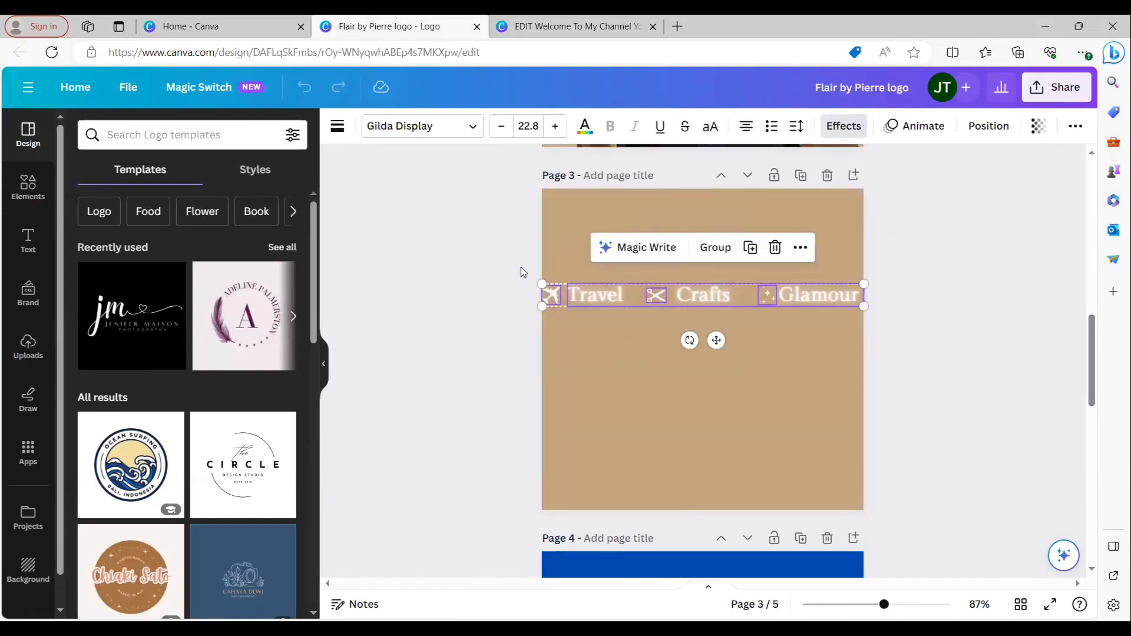
{"action": "left_click", "coordinate": [515, 26]}
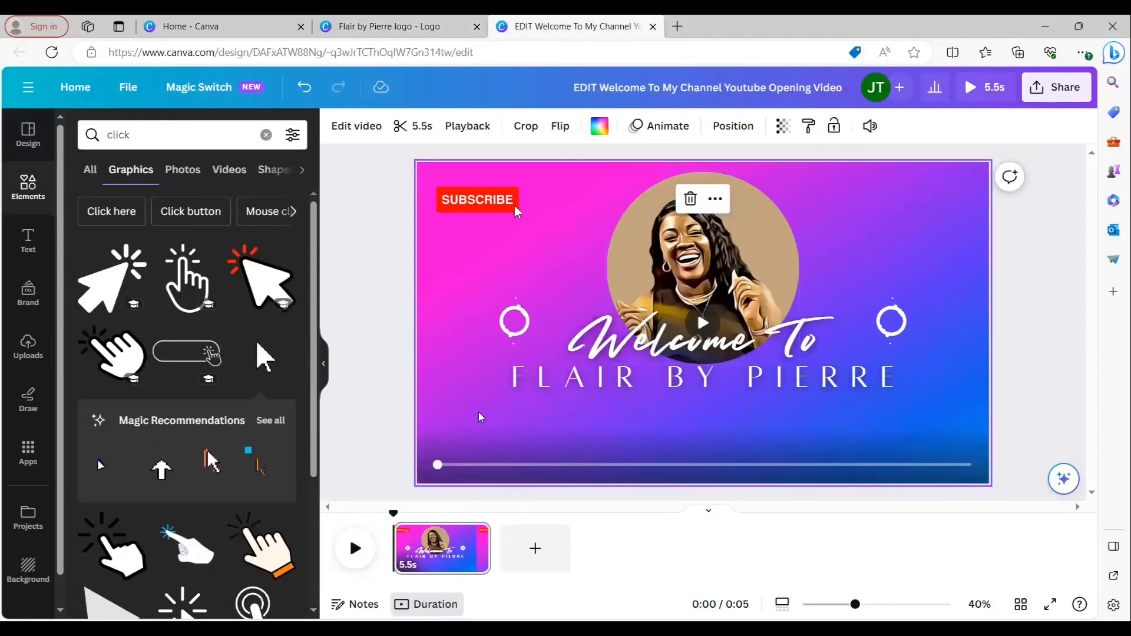
{"action": "key", "text": "ctrl+v"}
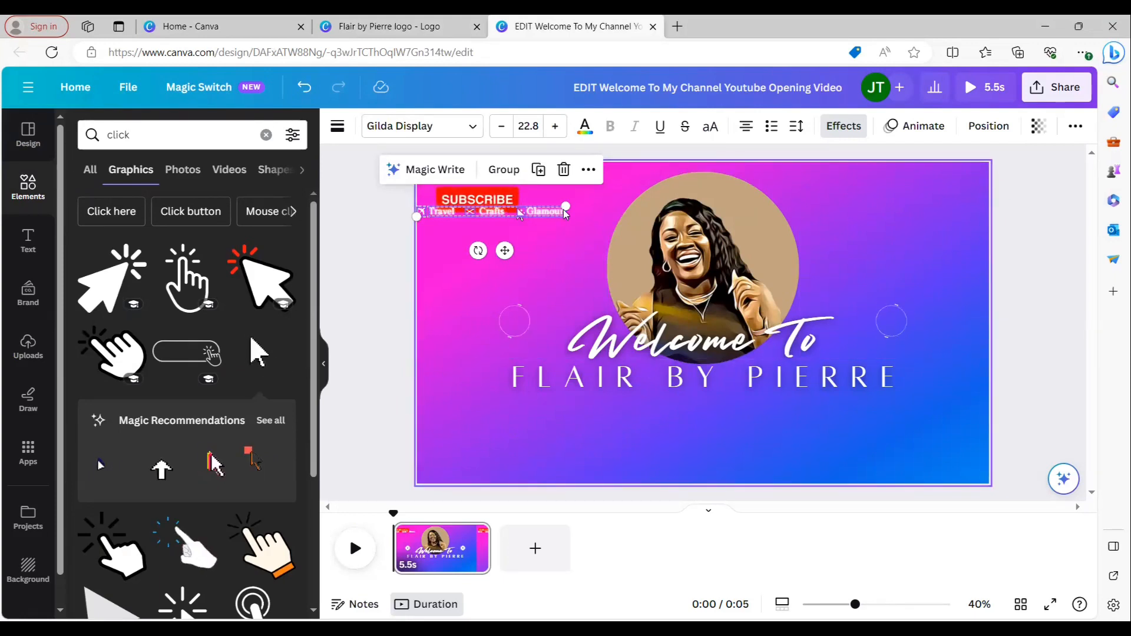
- Enlarge the Travel, Crafts and Glamour line to a font size of about 52 and centre it beneath "FLAIR BY PIERRE"
{"action": "left_click_drag", "start_coordinate": [566, 206], "coordinate": [860, 116]}
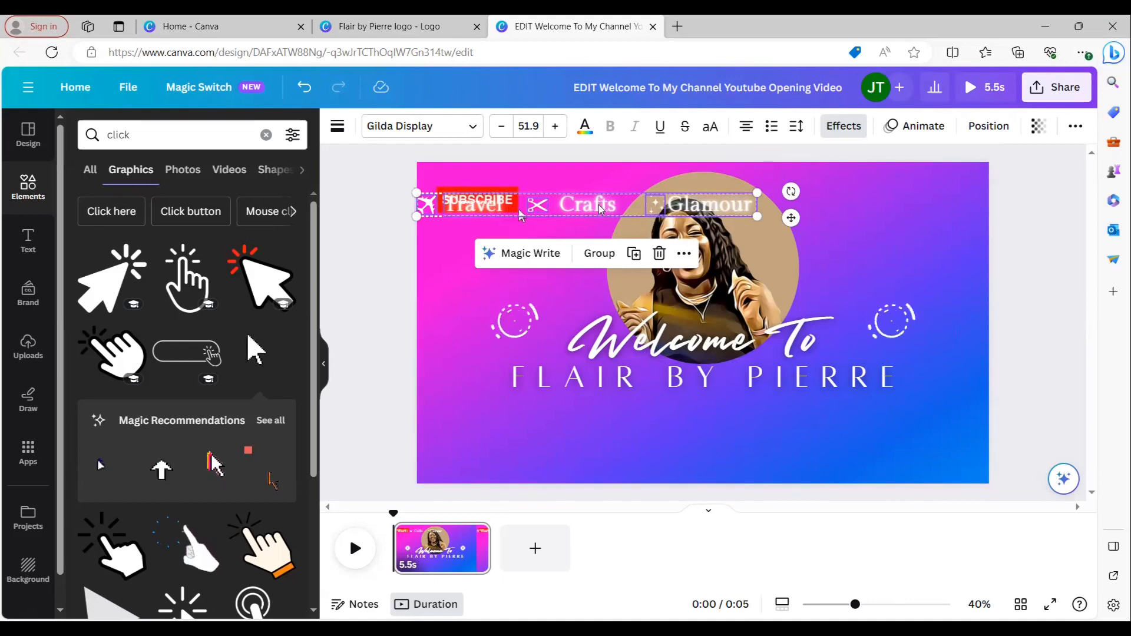
{"action": "left_click_drag", "start_coordinate": [600, 215], "coordinate": [716, 406]}
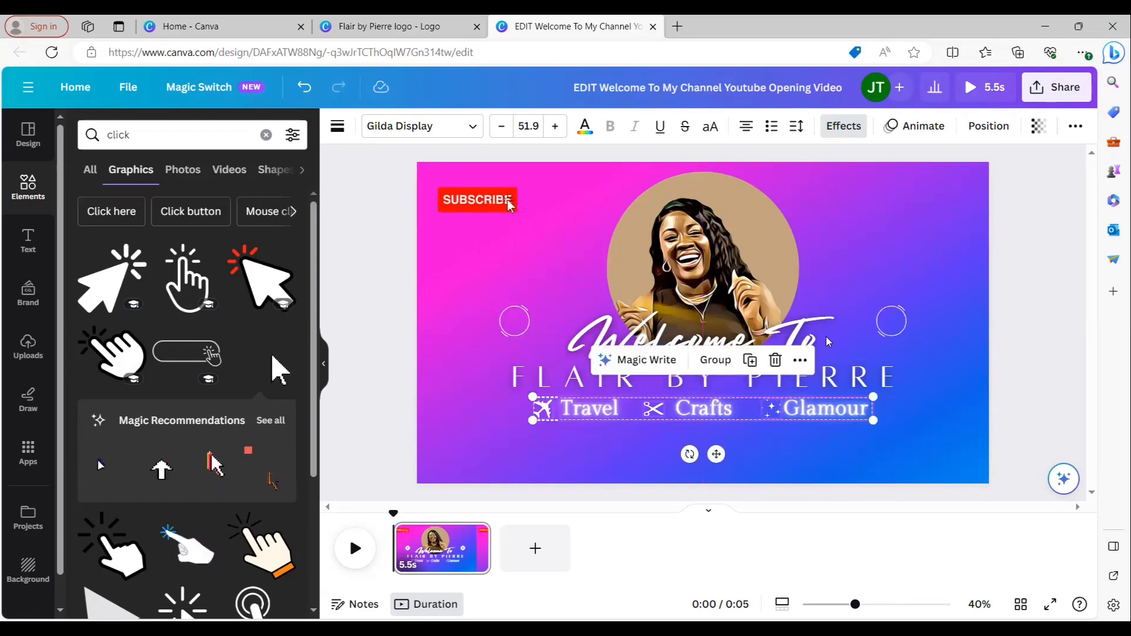
{"action": "left_click", "coordinate": [897, 263]}
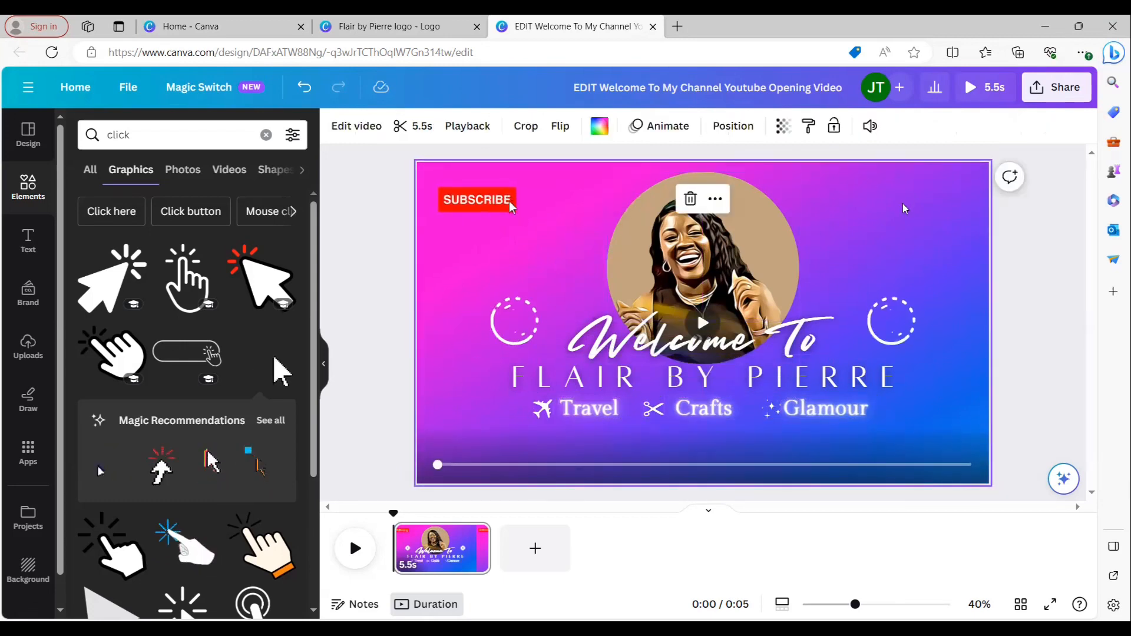
- Replace the pink and blue background video with the solid tan color taken from the portrait photo
{"action": "double_click", "coordinate": [625, 230]}
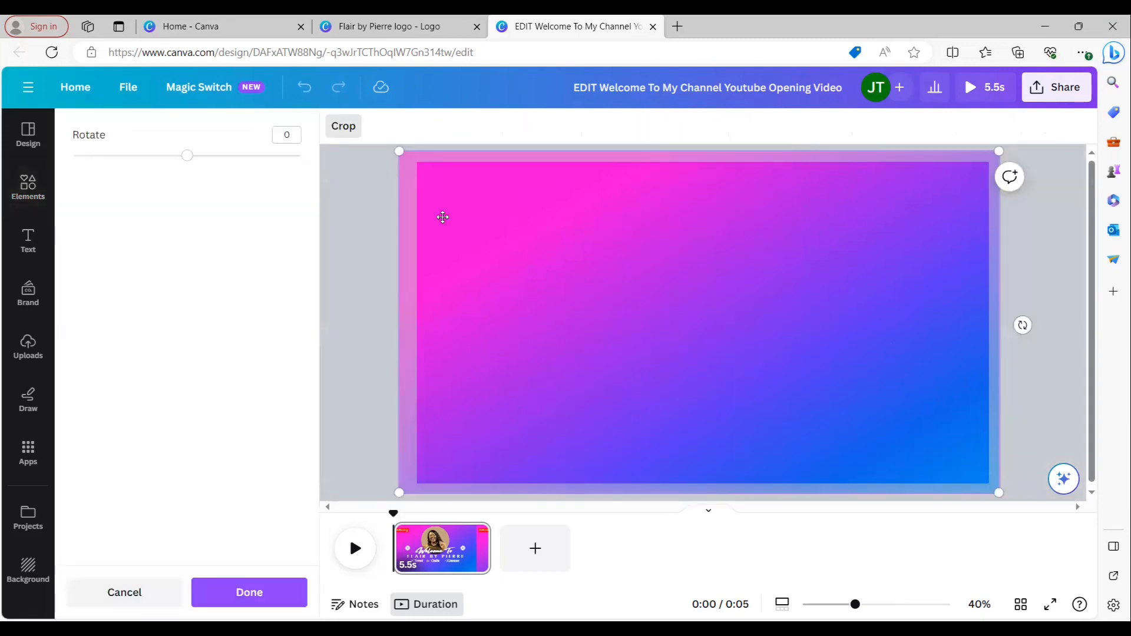
{"action": "left_click", "coordinate": [355, 204]}
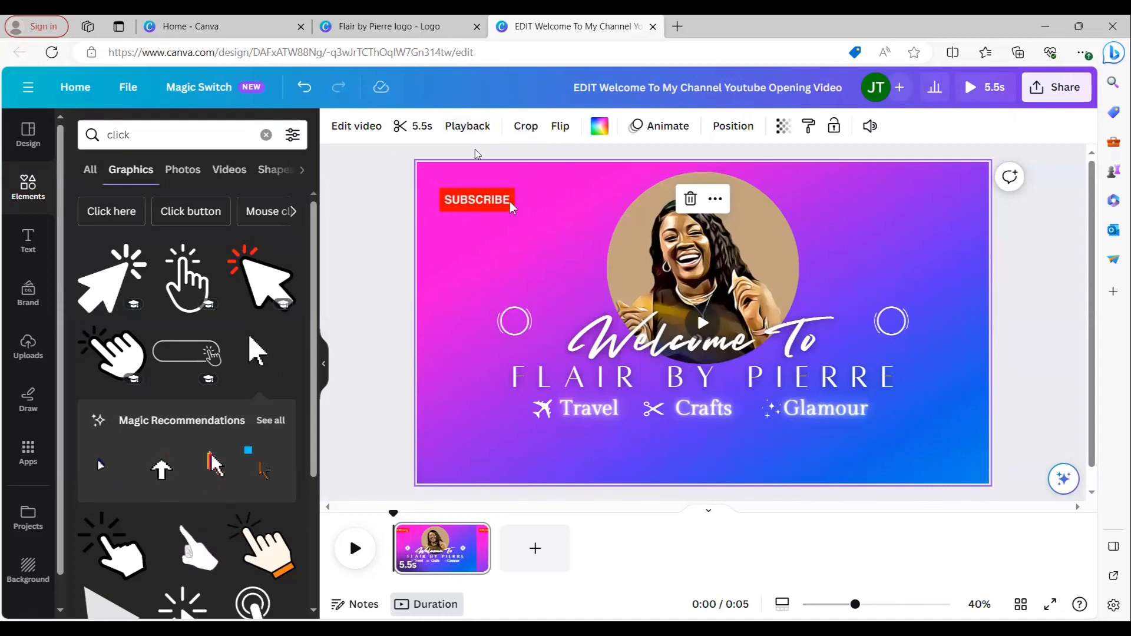
{"action": "left_click", "coordinate": [599, 129]}
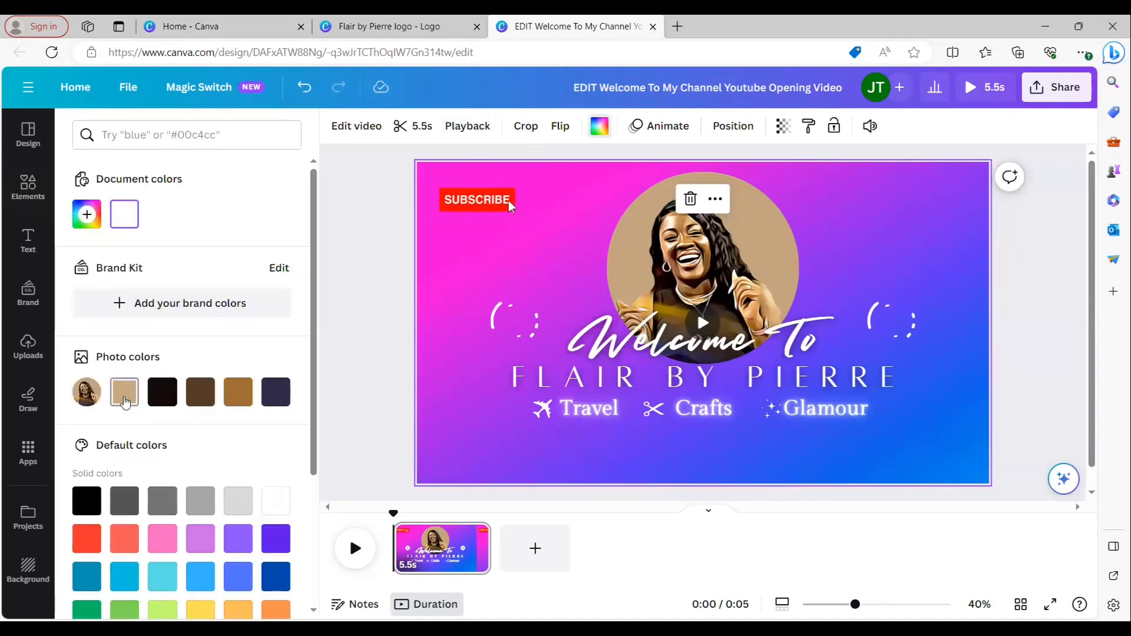
{"action": "left_click", "coordinate": [125, 402]}
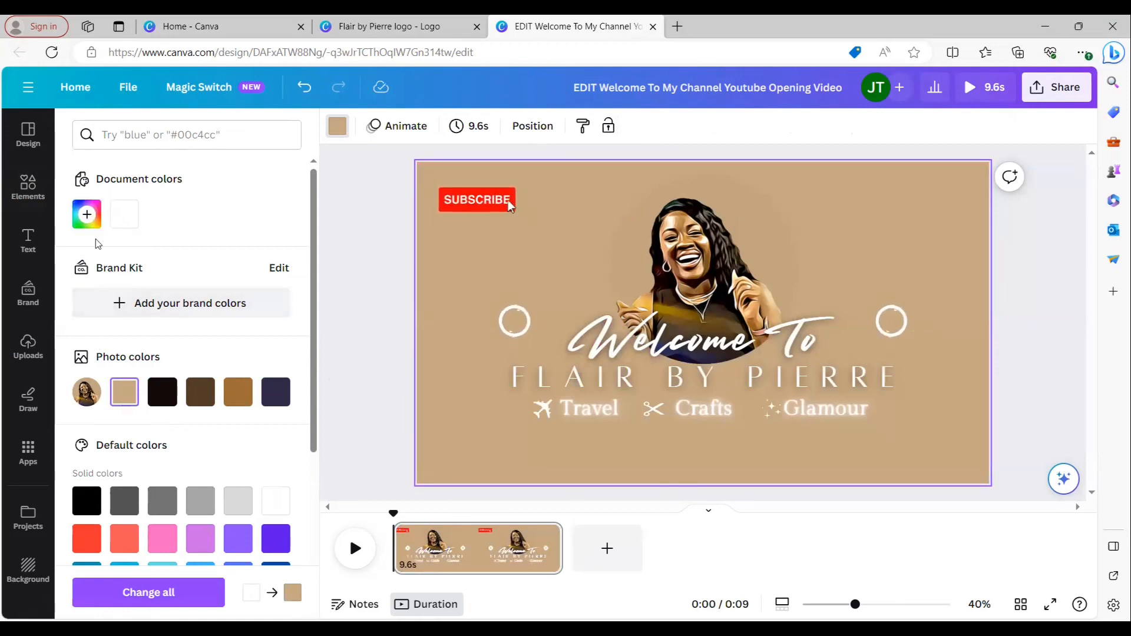
- Change the tan page background to a gradient and add white (#FFFFFF) as its third color
{"action": "left_click", "coordinate": [87, 217]}
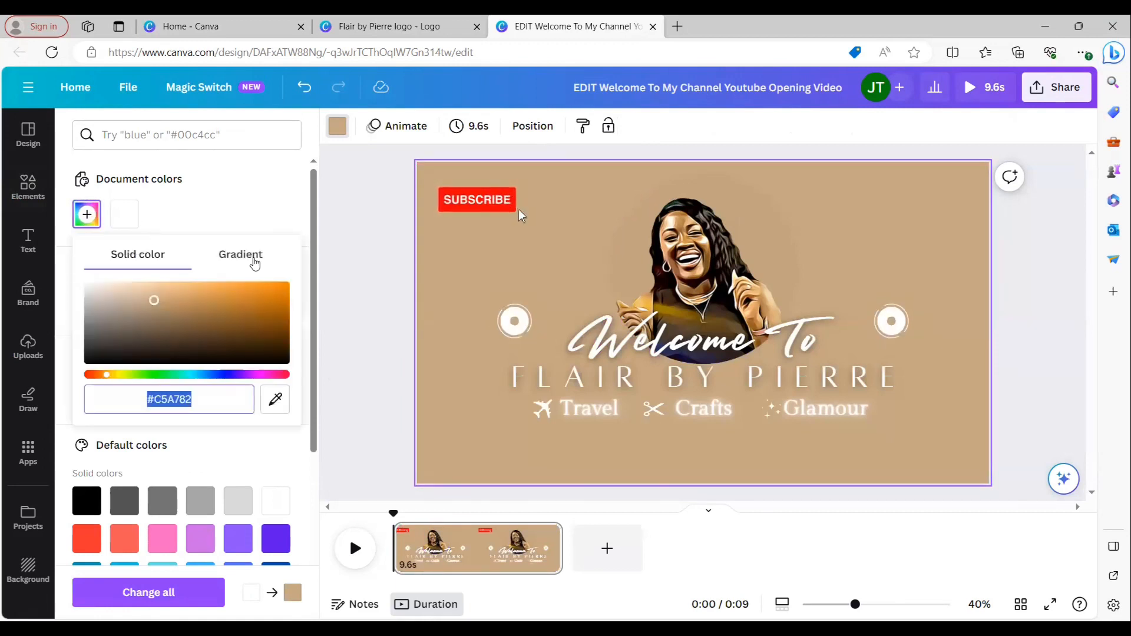
{"action": "left_click", "coordinate": [254, 257]}
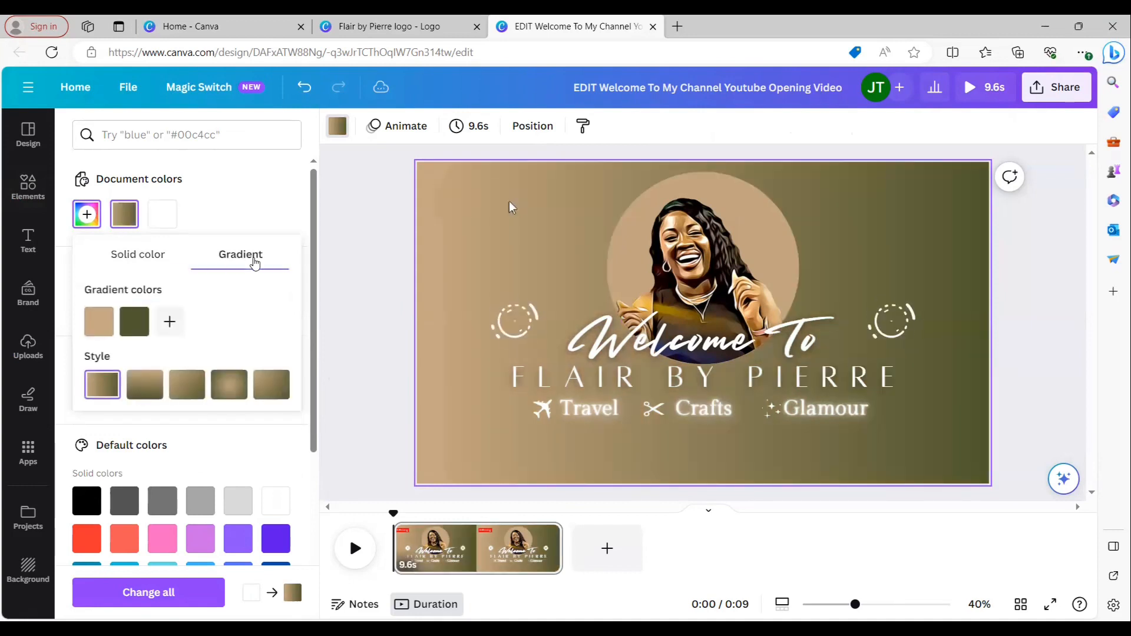
{"action": "left_click", "coordinate": [170, 323]}
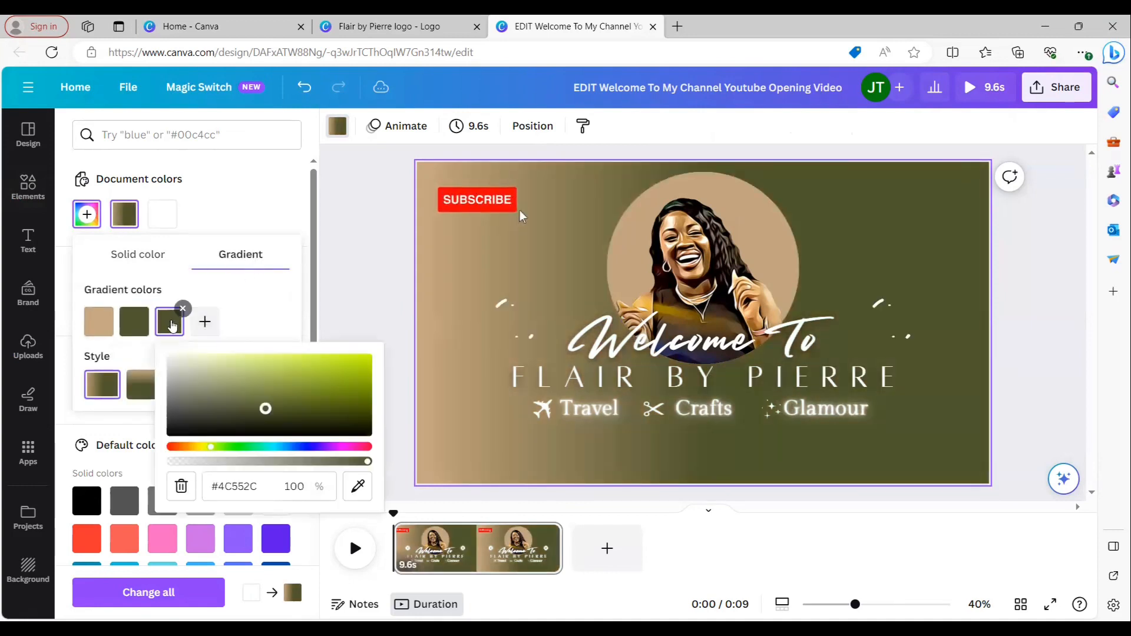
{"action": "left_click_drag", "start_coordinate": [265, 408], "coordinate": [141, 344]}
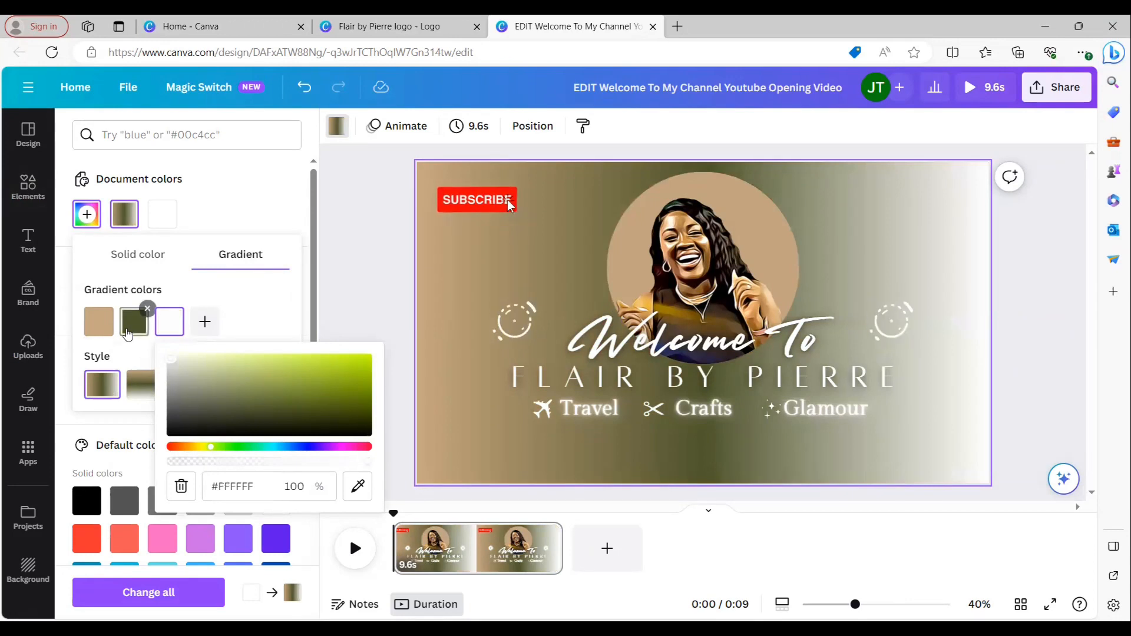
- Remove the olive green from the background gradient and reorder its colors so white comes before tan
{"action": "left_click", "coordinate": [257, 314]}
{"action": "left_click", "coordinate": [135, 323]}
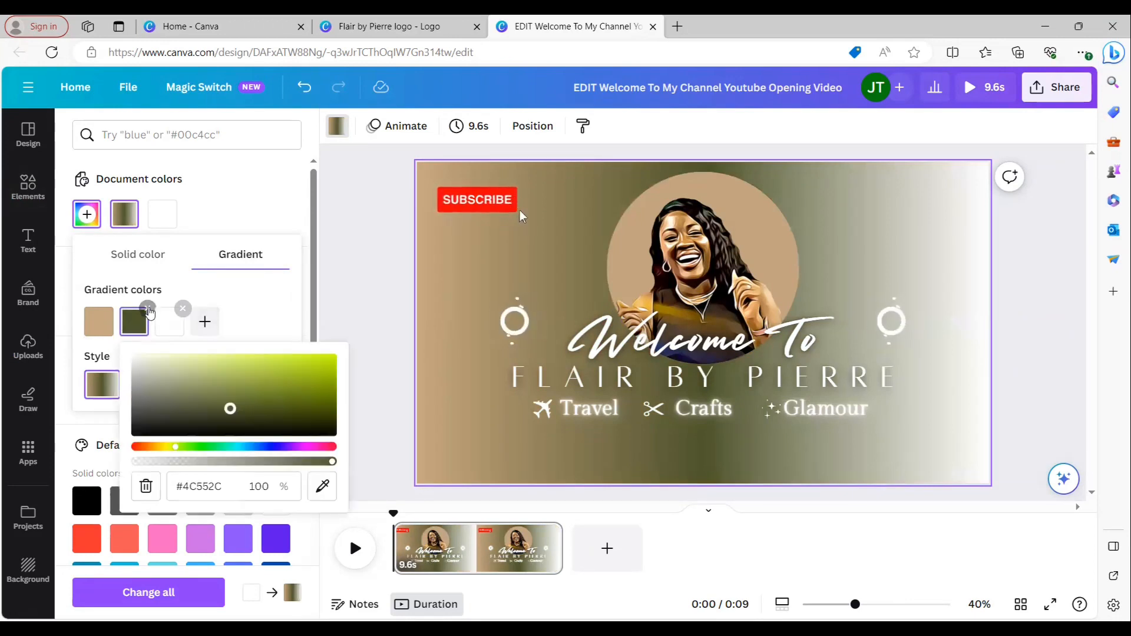
{"action": "left_click", "coordinate": [146, 310]}
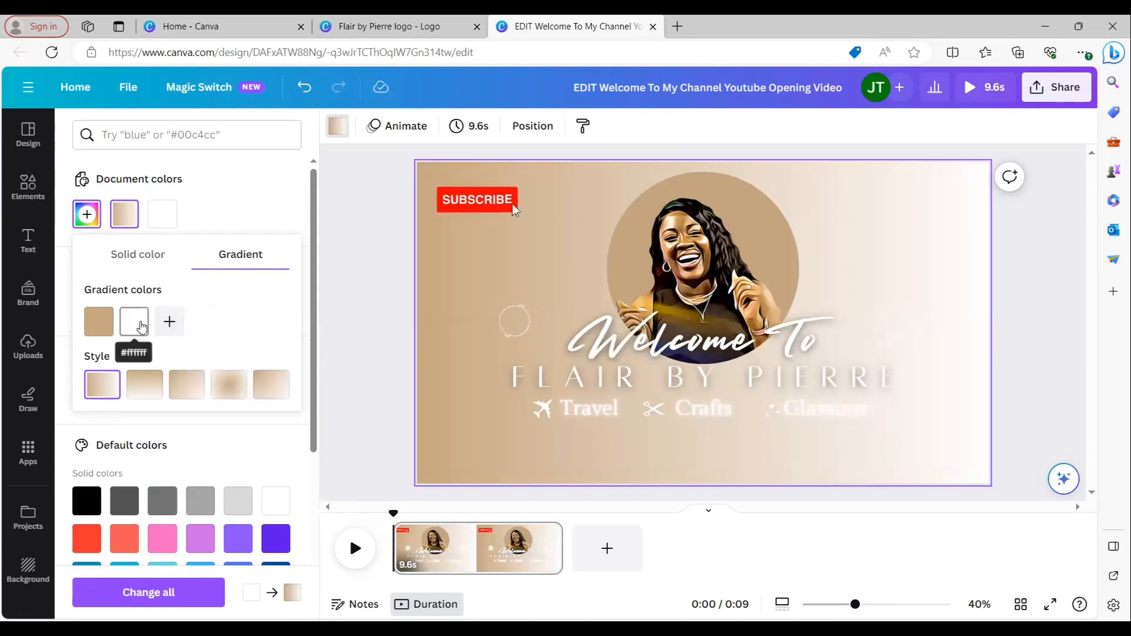
{"action": "mouse_move", "coordinate": [141, 327]}
{"action": "left_mouse_down"}
{"action": "mouse_move", "coordinate": [83, 332]}
{"action": "mouse_move", "coordinate": [68, 322]}
{"action": "mouse_move", "coordinate": [143, 328]}
{"action": "left_mouse_up"}
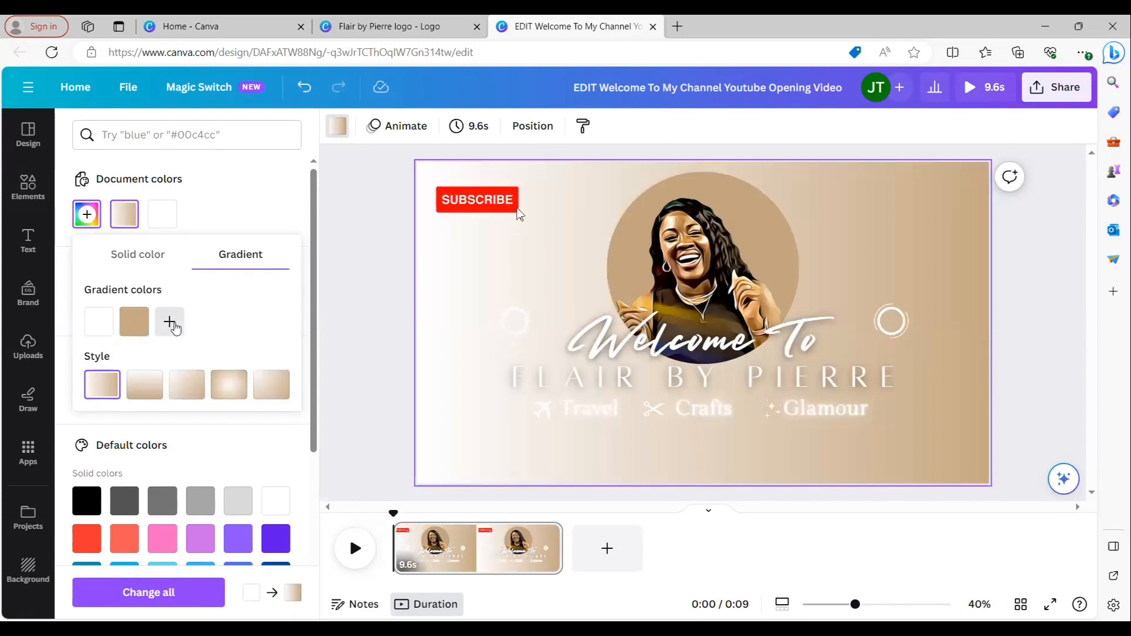
- Add bright pink (#FF00DE) as the background gradient's third color and switch the gradient to the 135° linear style
{"action": "left_click", "coordinate": [175, 328]}
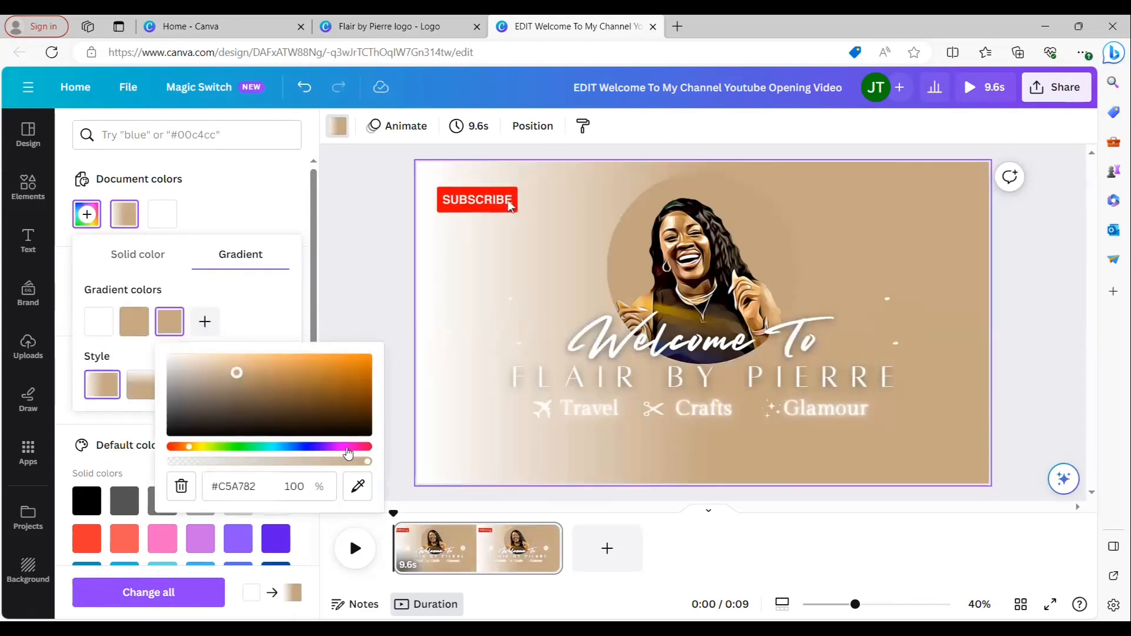
{"action": "left_click_drag", "start_coordinate": [348, 454], "coordinate": [340, 452]}
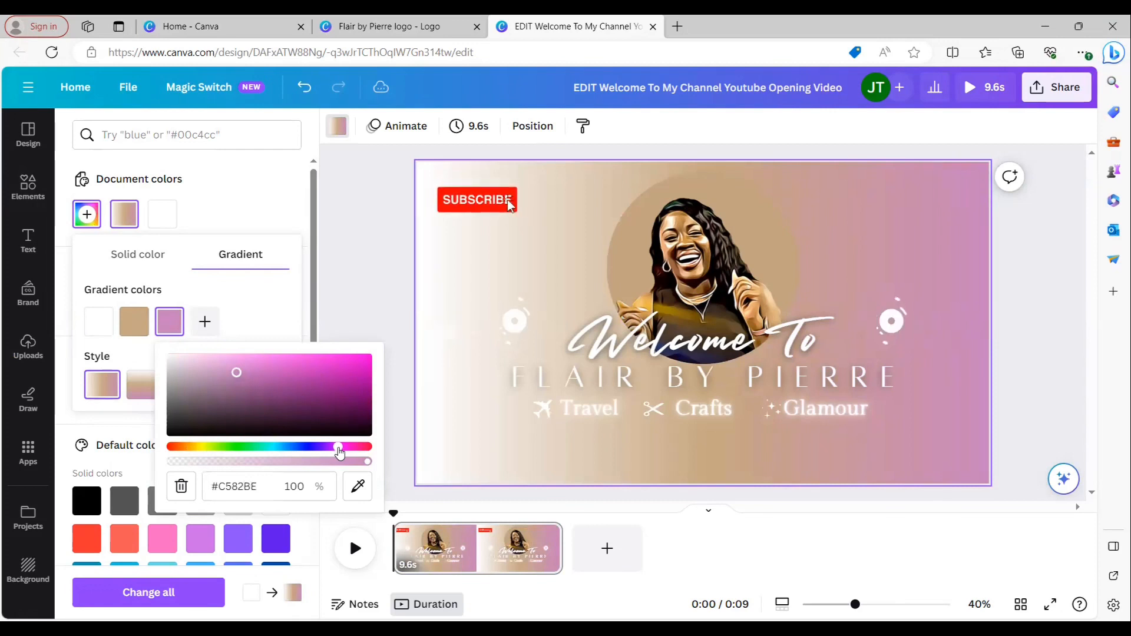
{"action": "left_click_drag", "start_coordinate": [334, 412], "coordinate": [425, 346]}
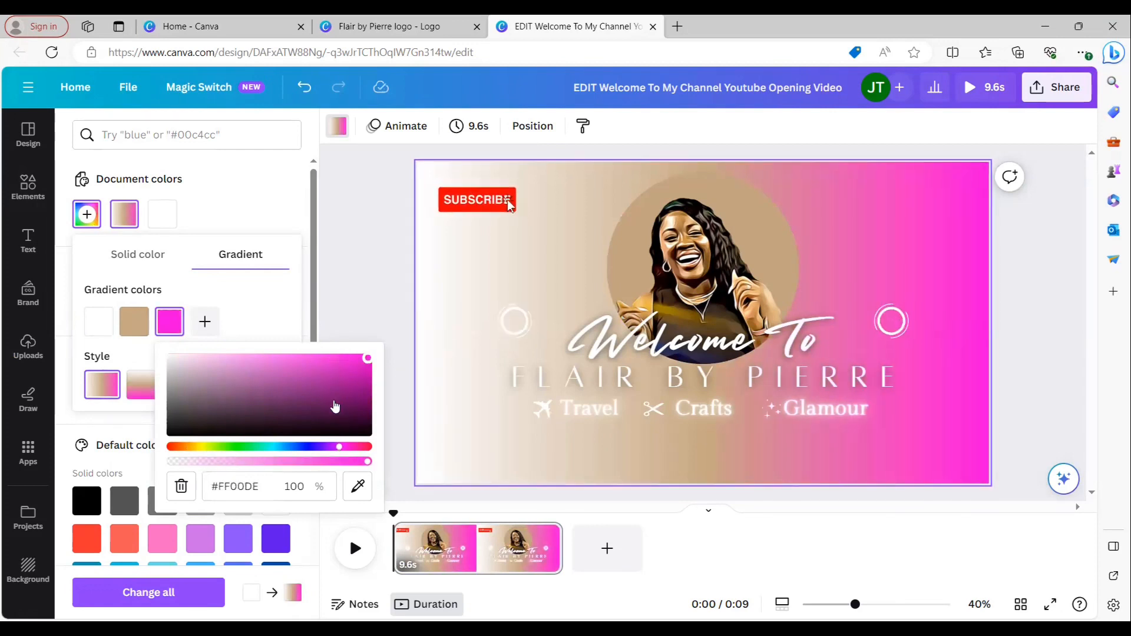
{"action": "left_click", "coordinate": [244, 328]}
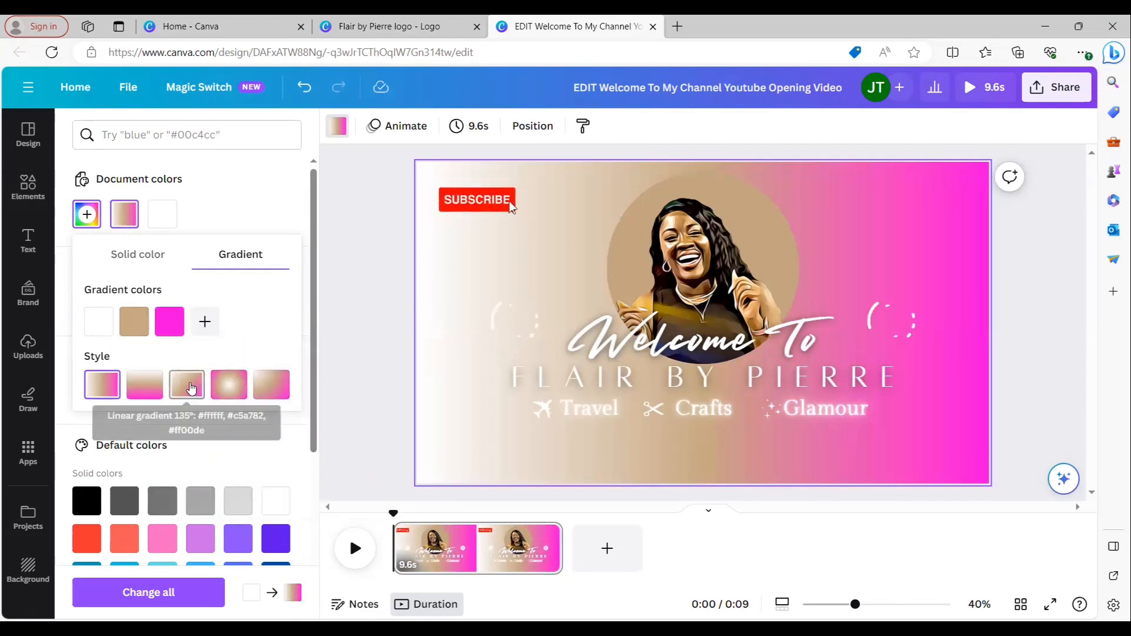
{"action": "left_click", "coordinate": [189, 387]}
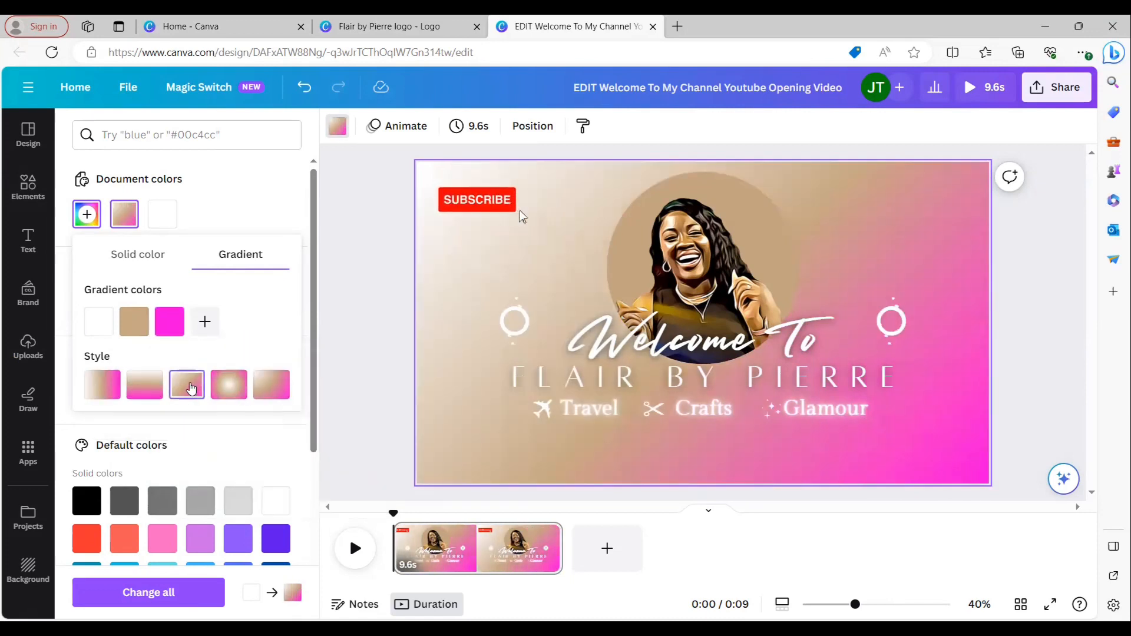
- Add black (#000000) as the gradient's fourth color and reorder the colors so pink comes before tan
{"action": "left_click", "coordinate": [206, 321]}
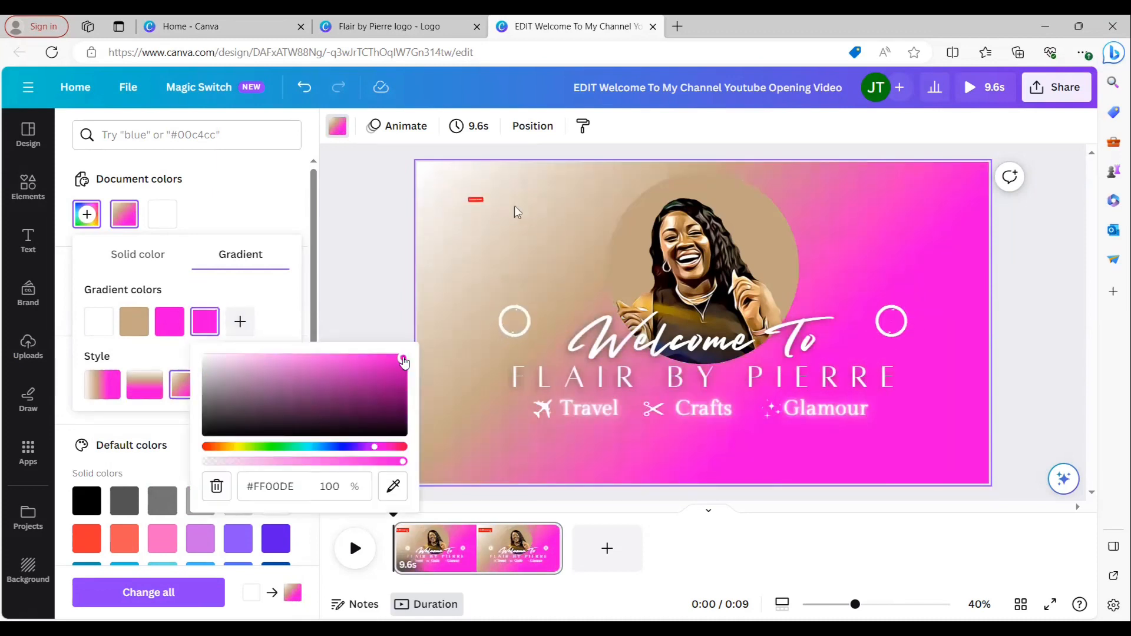
{"action": "left_click_drag", "start_coordinate": [403, 359], "coordinate": [502, 515]}
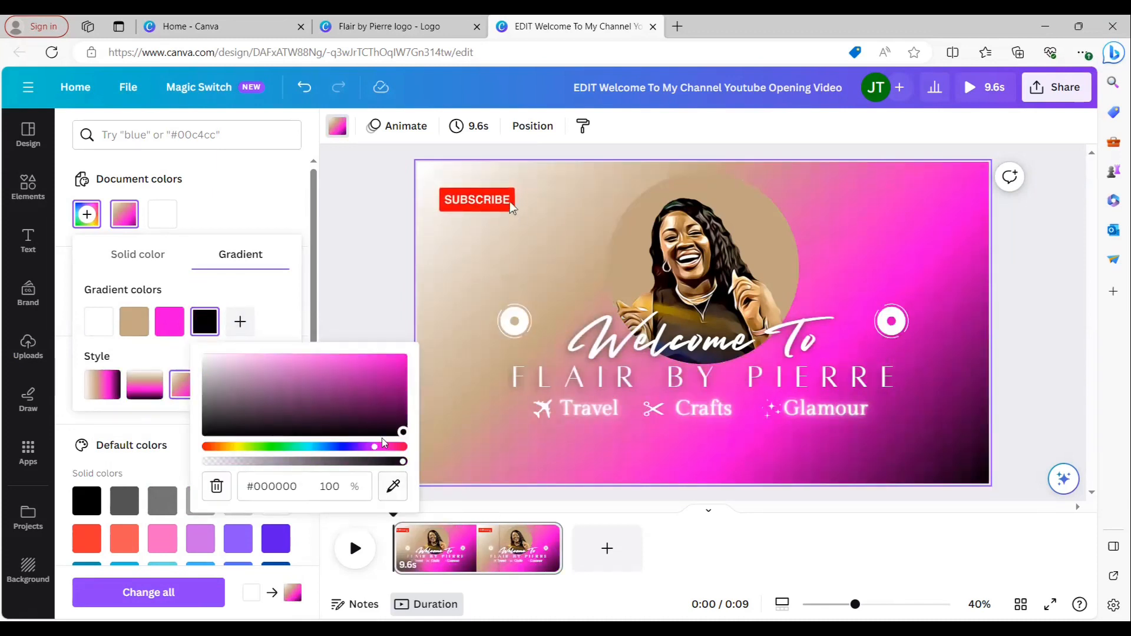
{"action": "left_click", "coordinate": [286, 321]}
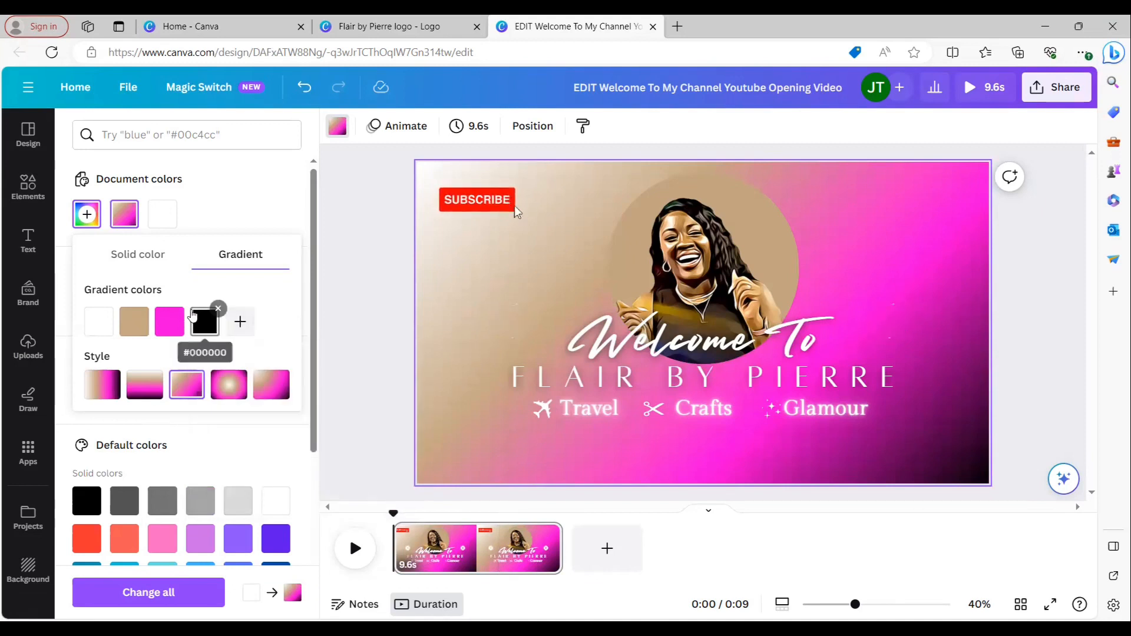
{"action": "left_click_drag", "start_coordinate": [147, 334], "coordinate": [187, 323]}
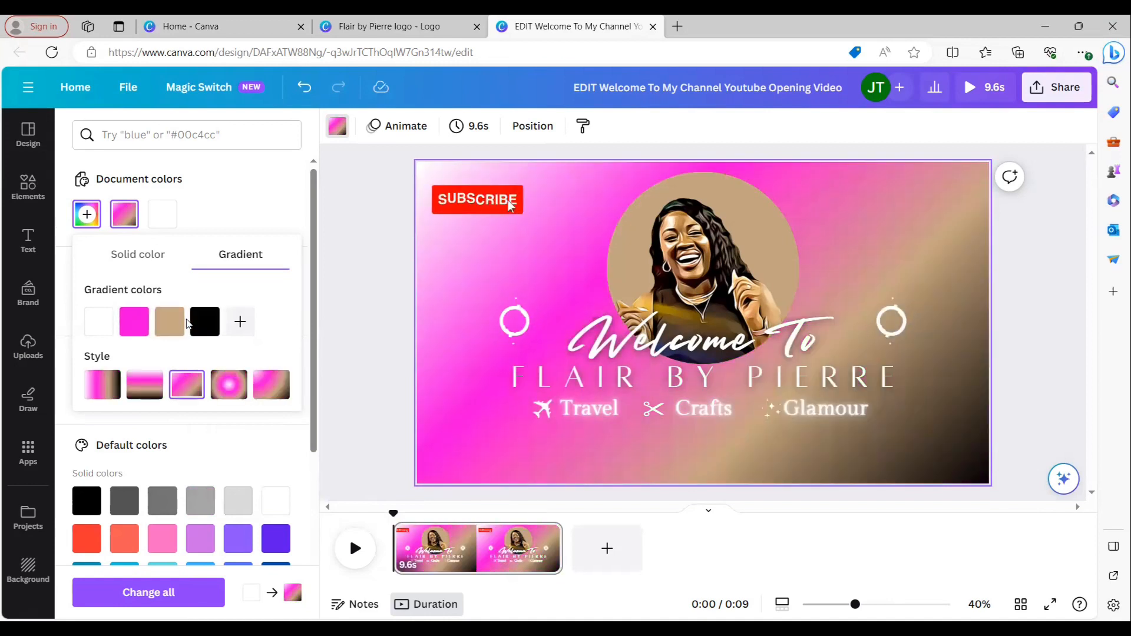
- Adjust the shade of the gradient's pink color to #FF00B8
{"action": "left_click", "coordinate": [137, 325]}
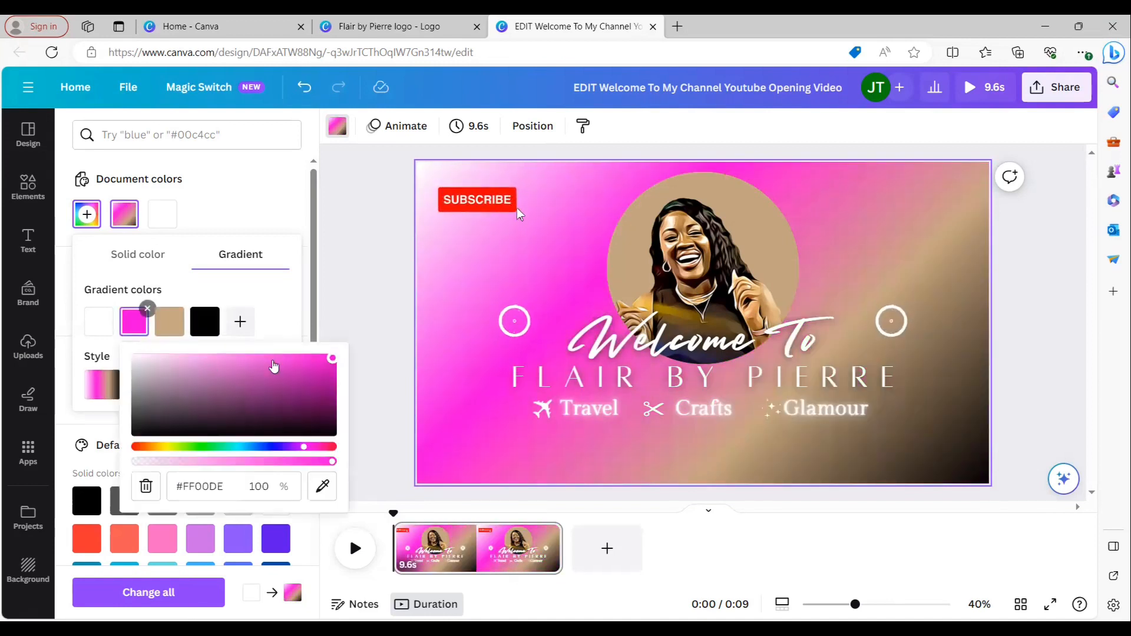
{"action": "left_click_drag", "start_coordinate": [333, 356], "coordinate": [299, 342]}
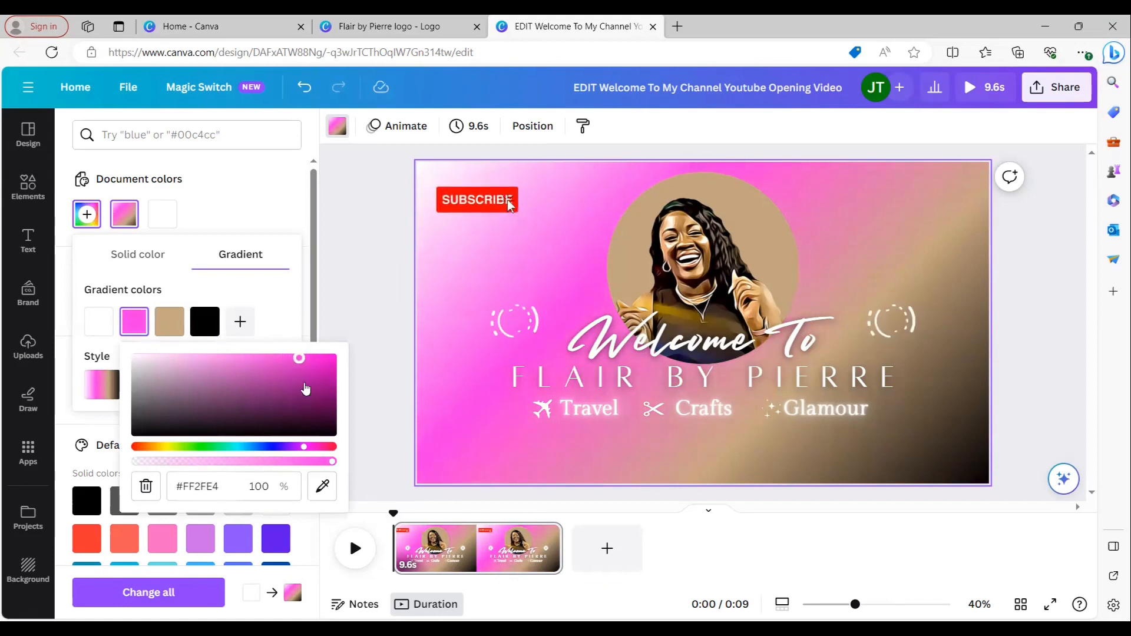
{"action": "left_click_drag", "start_coordinate": [304, 447], "coordinate": [309, 446]}
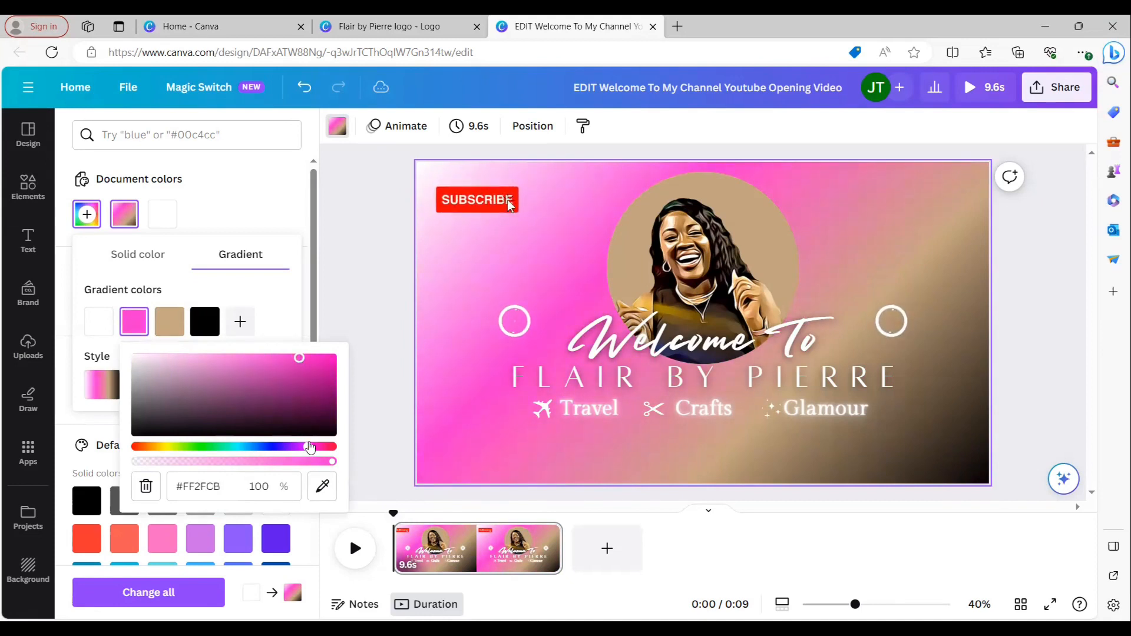
{"action": "left_click_drag", "start_coordinate": [302, 361], "coordinate": [334, 357]}
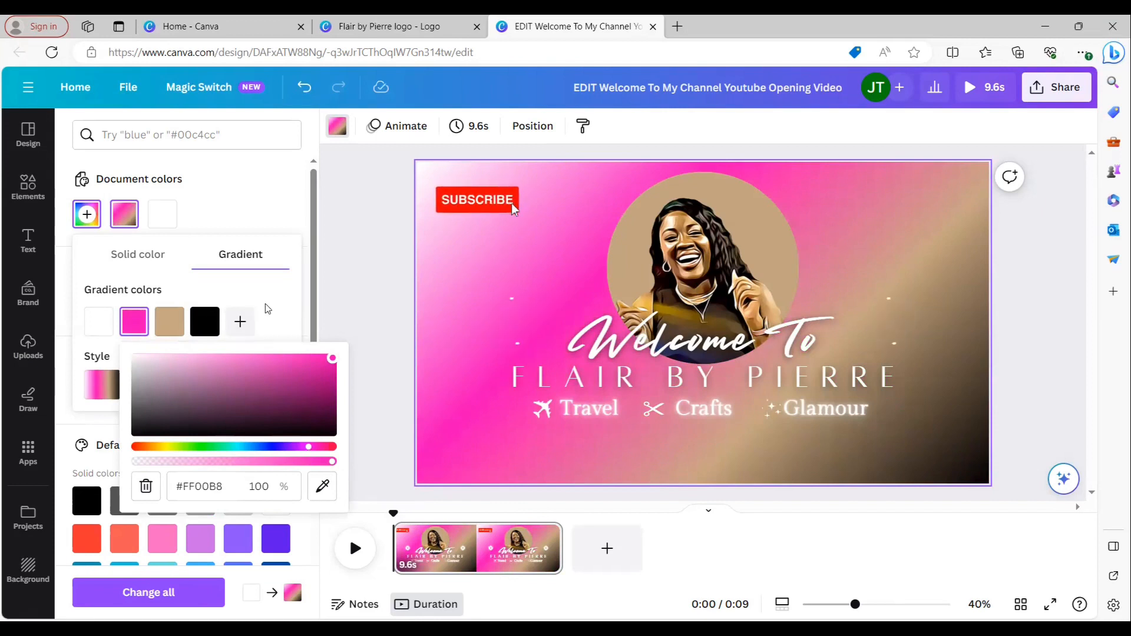
{"action": "left_click", "coordinate": [227, 324]}
- Add a second black (#000000) as the gradient's fifth color and apply the radial style spreading from the page's upper-left corner
{"action": "left_click", "coordinate": [239, 323]}
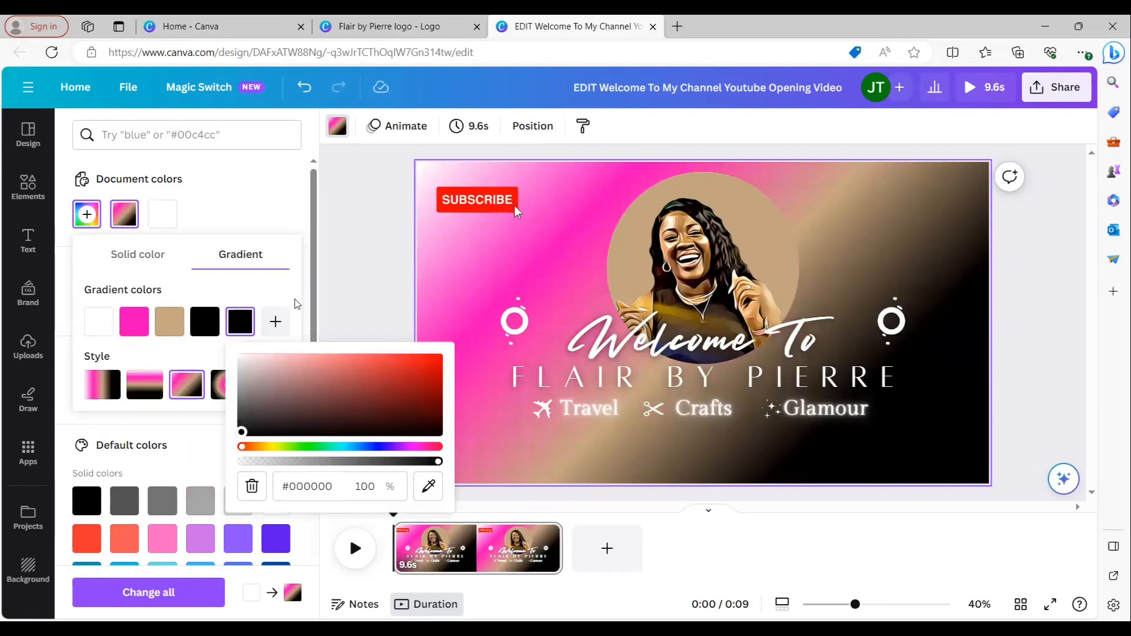
{"action": "left_click", "coordinate": [275, 299]}
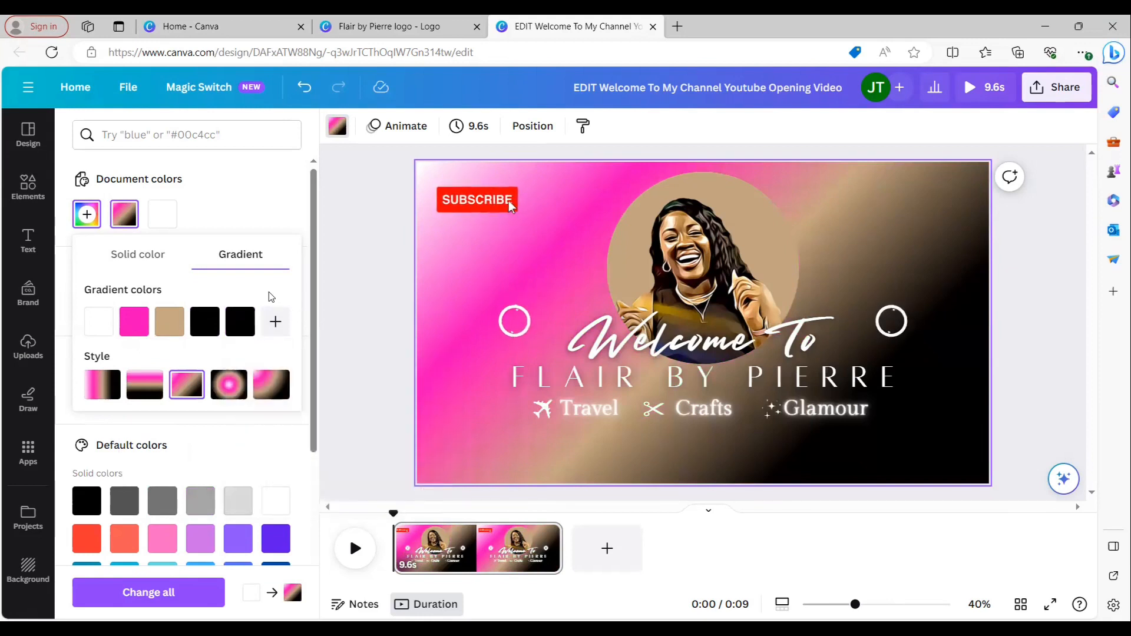
{"action": "left_click", "coordinate": [276, 387]}
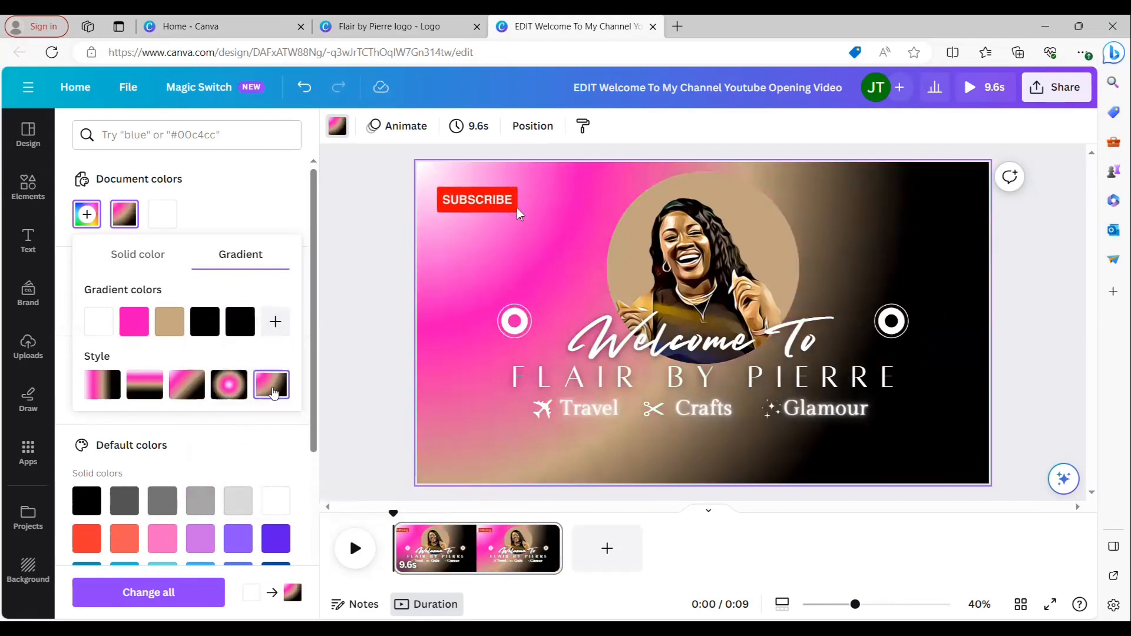